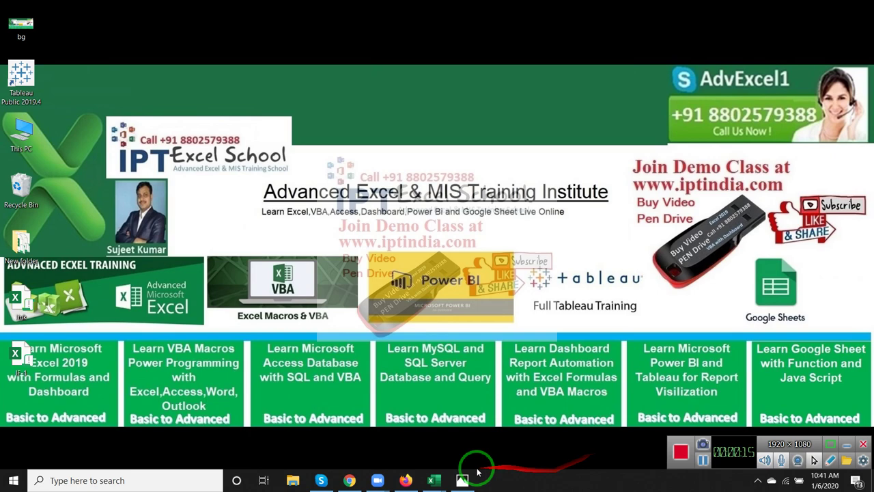
# - Bring the Book1 workbook with its Name and Sales list back to the front
pyautogui.moveTo(434, 478)
pyautogui.click(386, 438)
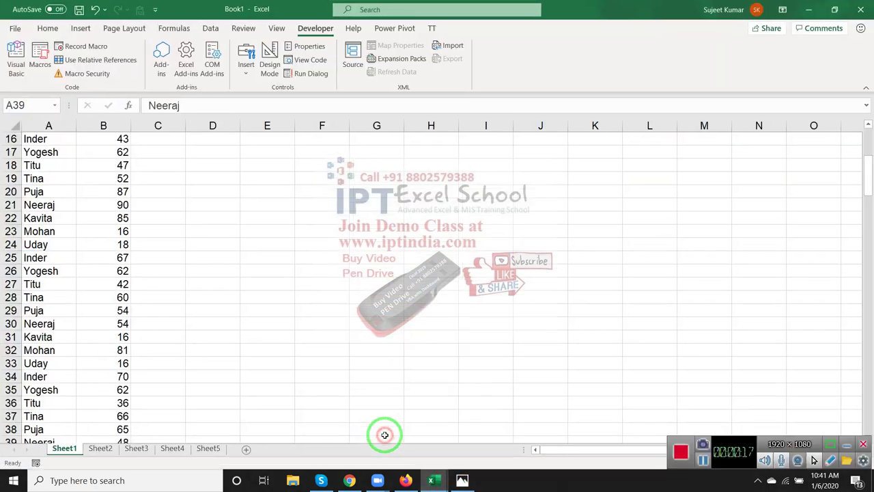
pyautogui.click(197, 213)
pyautogui.scroll(5, 209, 232)
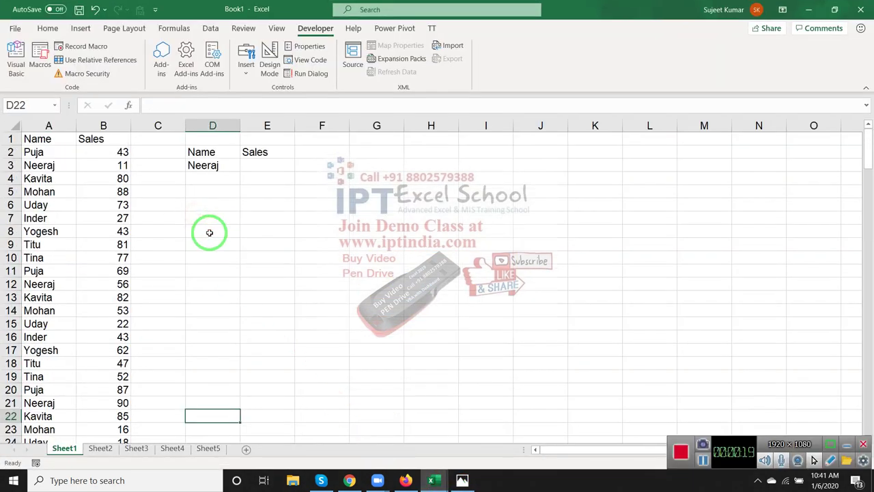
pyautogui.click(63, 154)
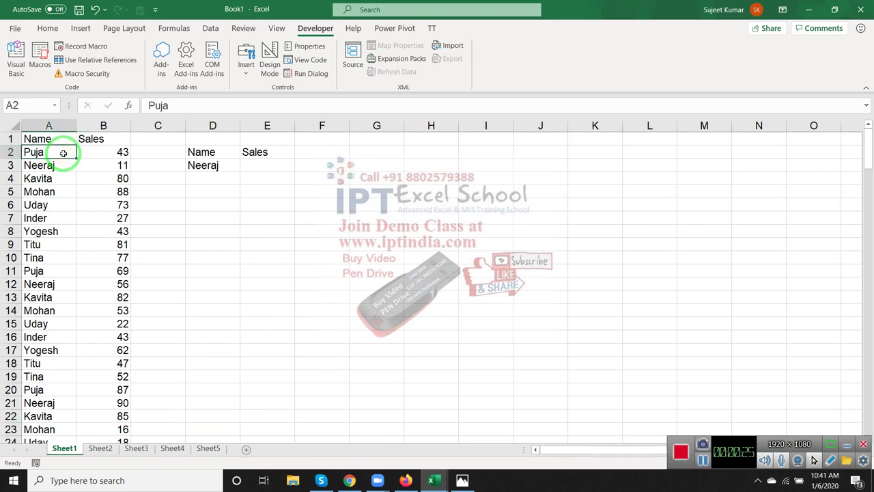
pyautogui.moveTo(63, 154)
pyautogui.mouseDown()
pyautogui.moveTo(62, 254)
pyautogui.moveTo(55, 136)
pyautogui.moveTo(50, 147)
pyautogui.mouseUp()
pyautogui.scroll(-9, 48, 247)
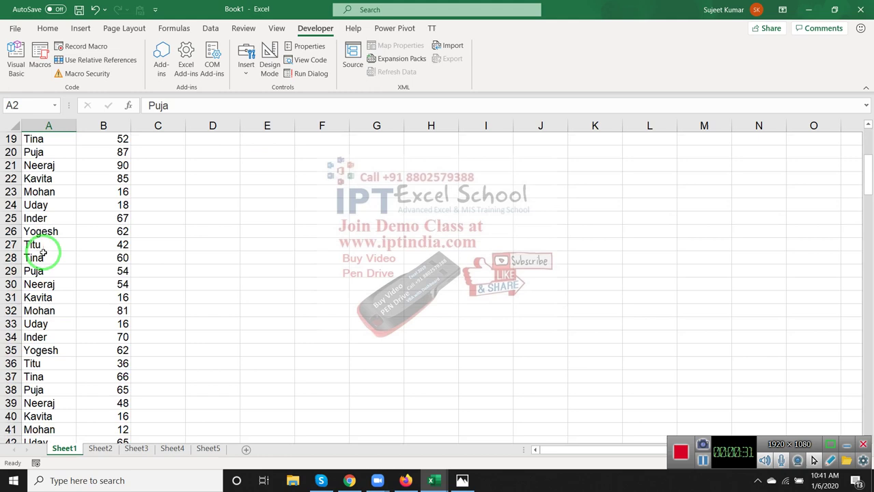
pyautogui.scroll(-9, 43, 253)
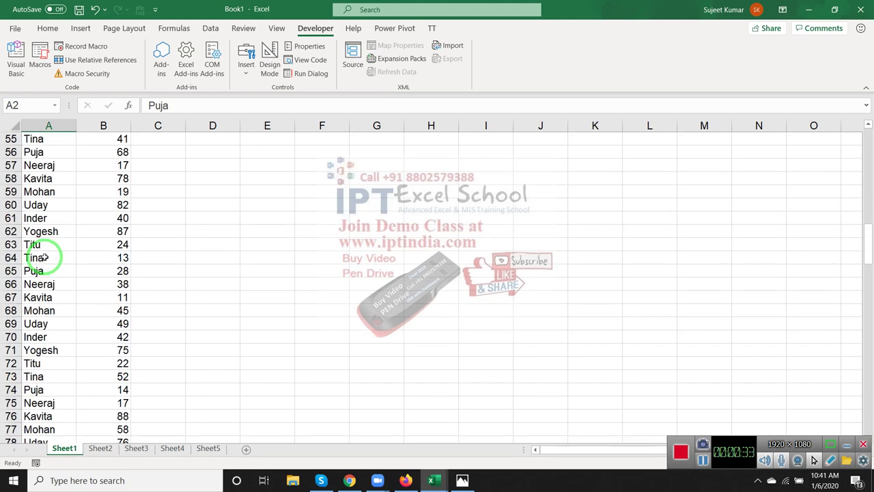
pyautogui.scroll(12, 44, 254)
pyautogui.scroll(6, 45, 255)
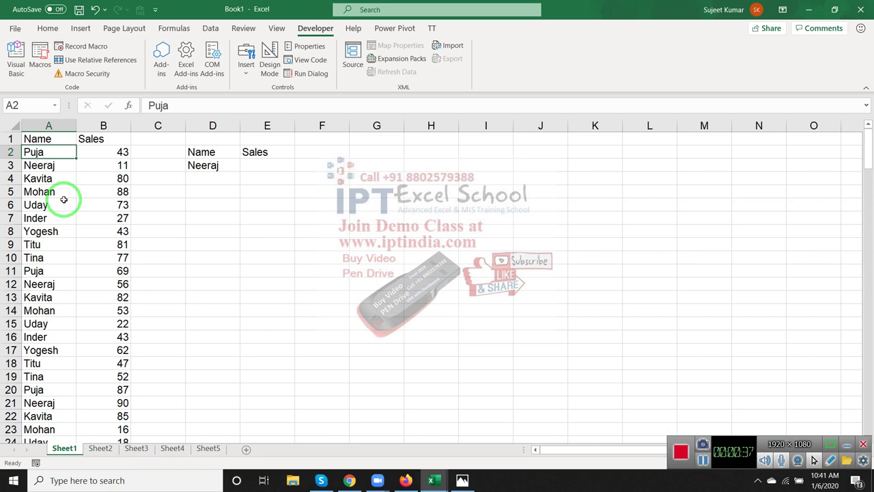
# - Replace Neeraj with Puja in D3 and compare it against the names in column A
pyautogui.click(220, 168)
pyautogui.write('P')
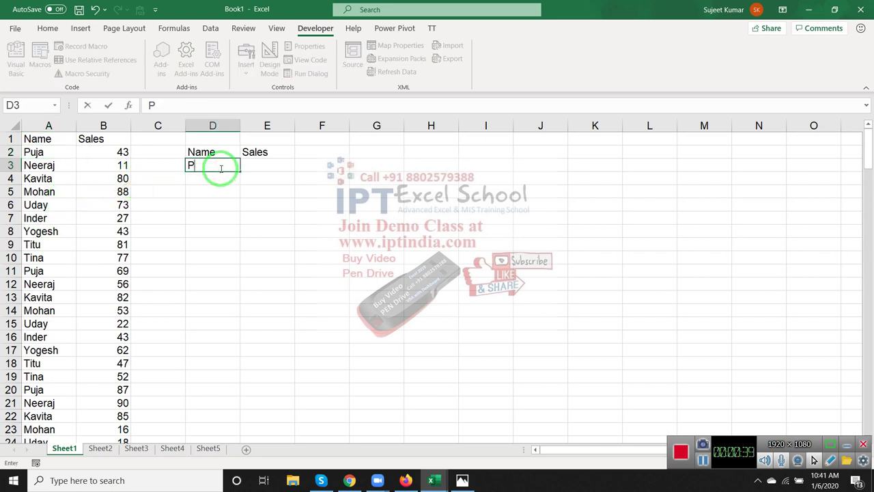
pyautogui.write('uja')
pyautogui.press('Tab')
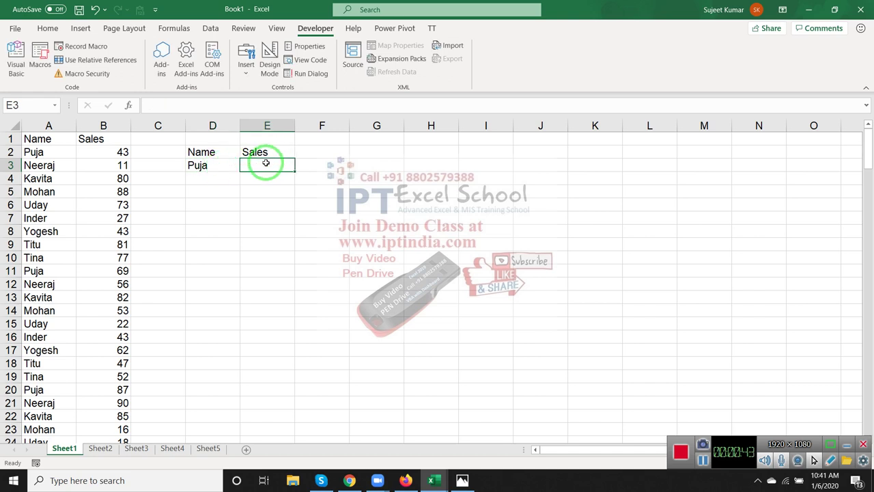
pyautogui.click(231, 165)
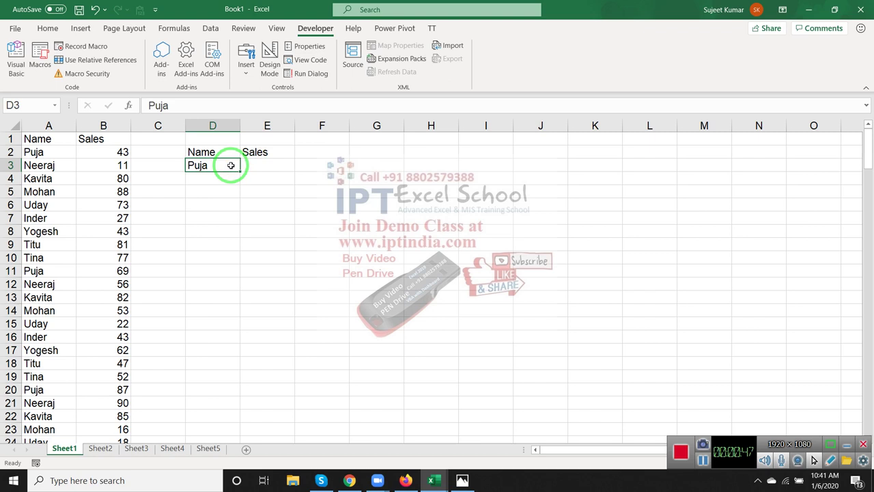
pyautogui.press('Left')
pyautogui.press('Left')
pyautogui.press('Left')
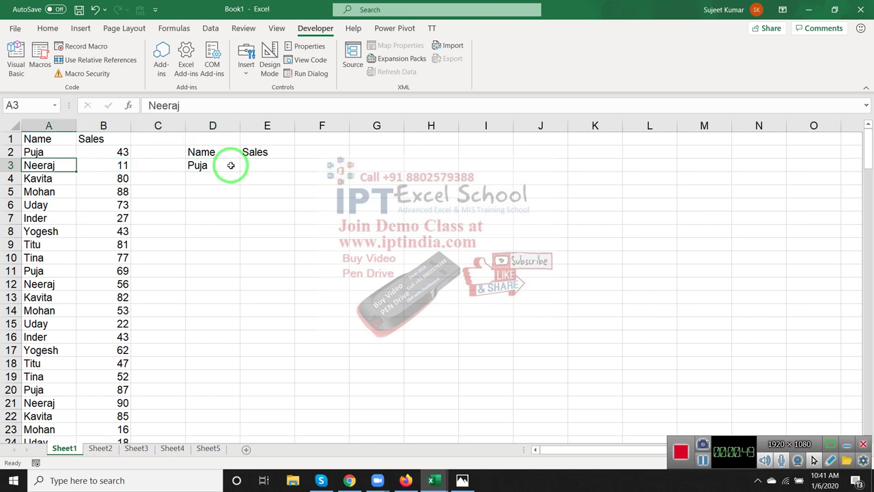
pyautogui.press('Right')
pyautogui.press('Right')
pyautogui.press('Right')
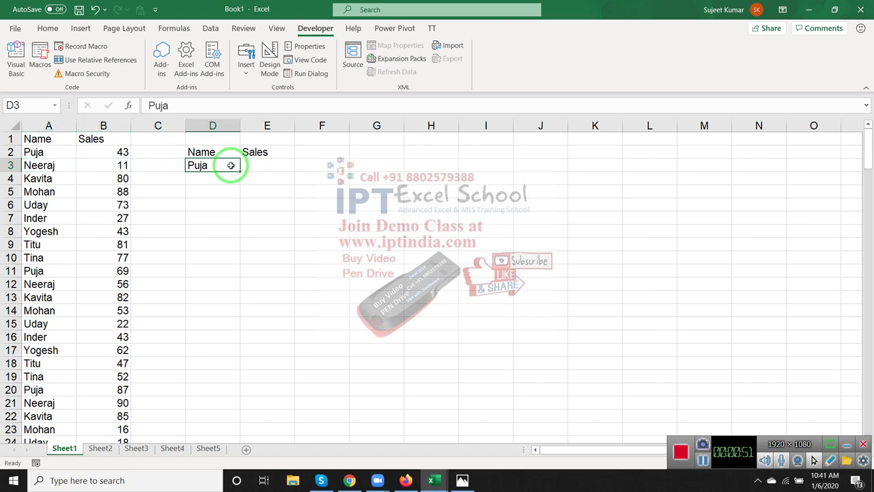
pyautogui.press('Left')
pyautogui.press('Left')
pyautogui.press('Left')
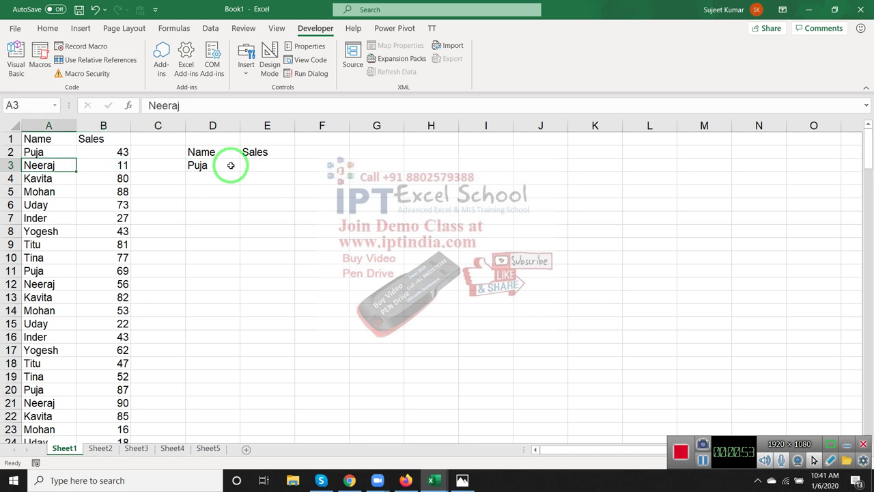
pyautogui.press('Down')
pyautogui.press('Down')
pyautogui.press('Down')
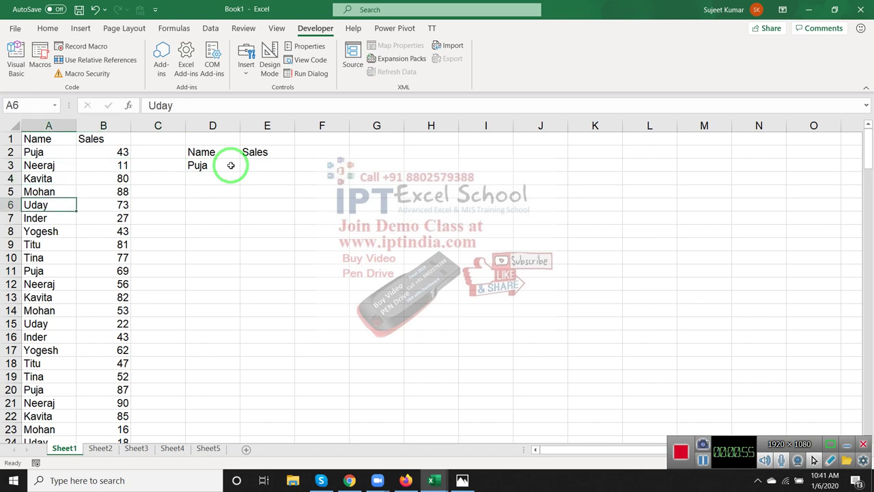
pyautogui.click(259, 166)
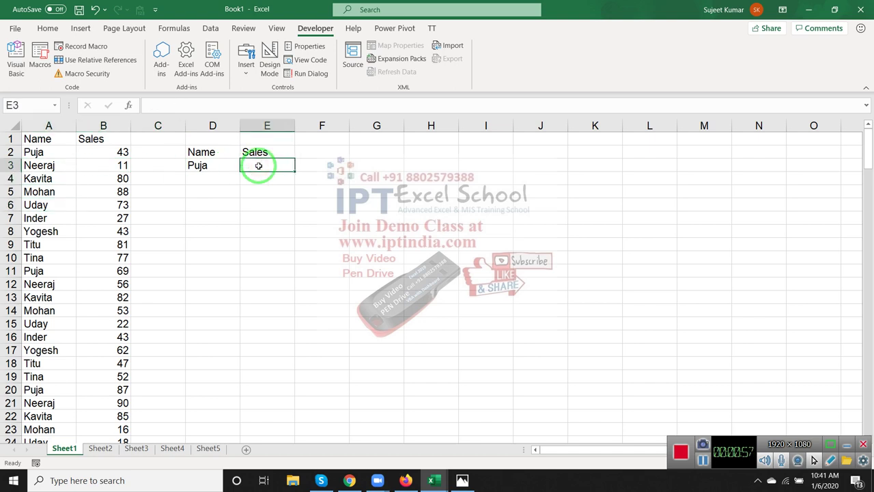
pyautogui.write('=vloo')
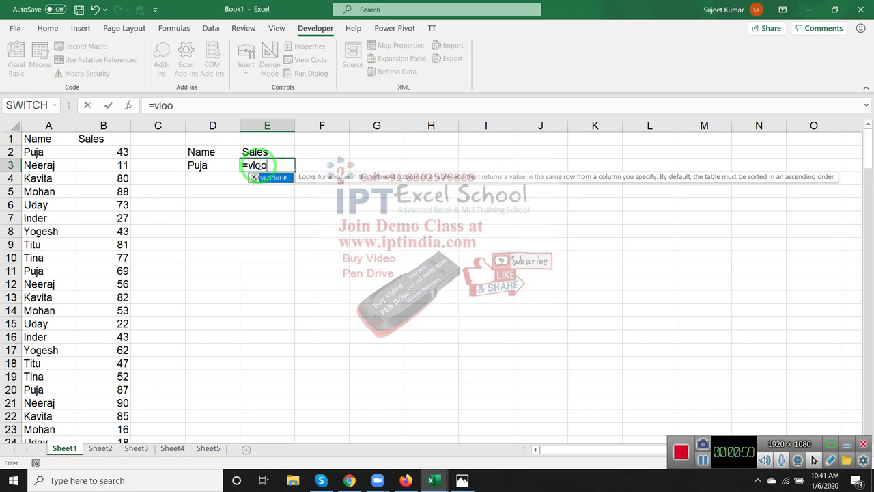
pyautogui.press('Tab')
pyautogui.press('Left')
pyautogui.write(',')
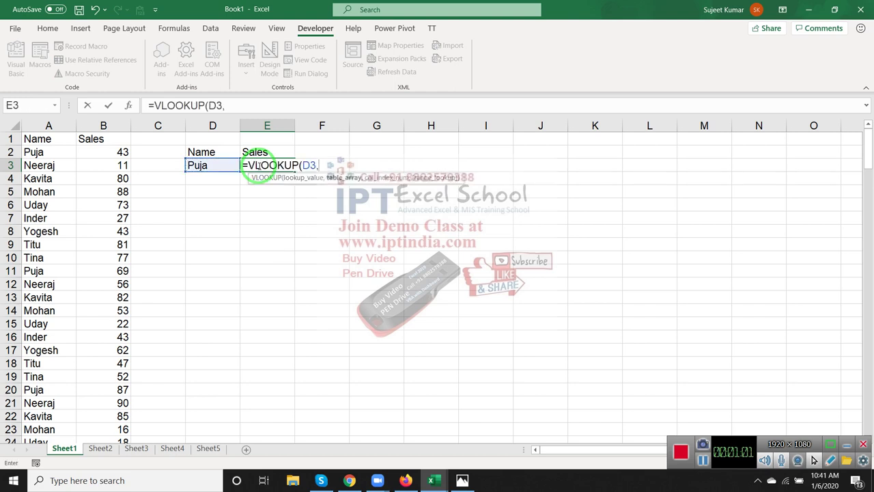
pyautogui.moveTo(45, 121); pyautogui.dragTo(92, 132)
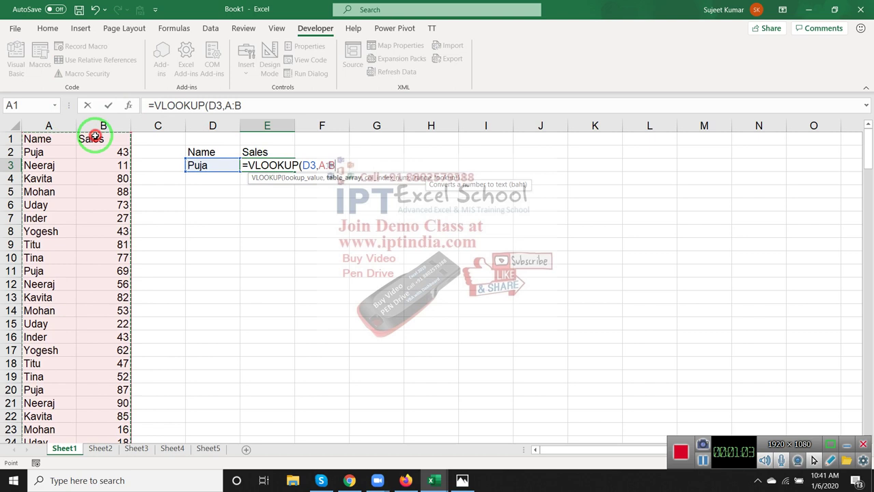
pyautogui.write(',2,0')
pyautogui.press('Return')
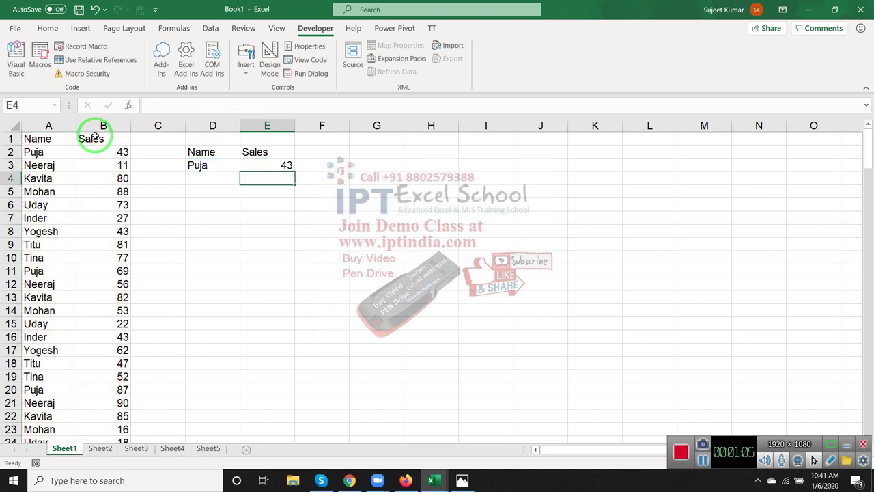
pyautogui.press('Up')
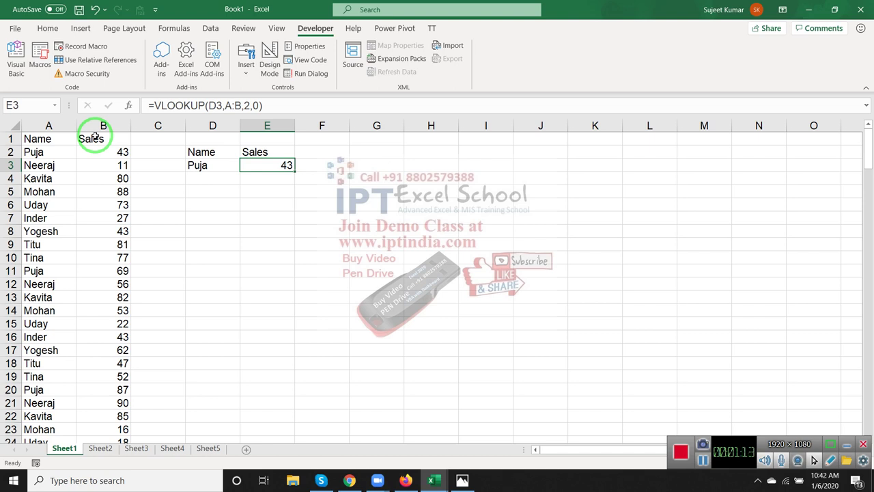
pyautogui.press('Down')
pyautogui.write('4')
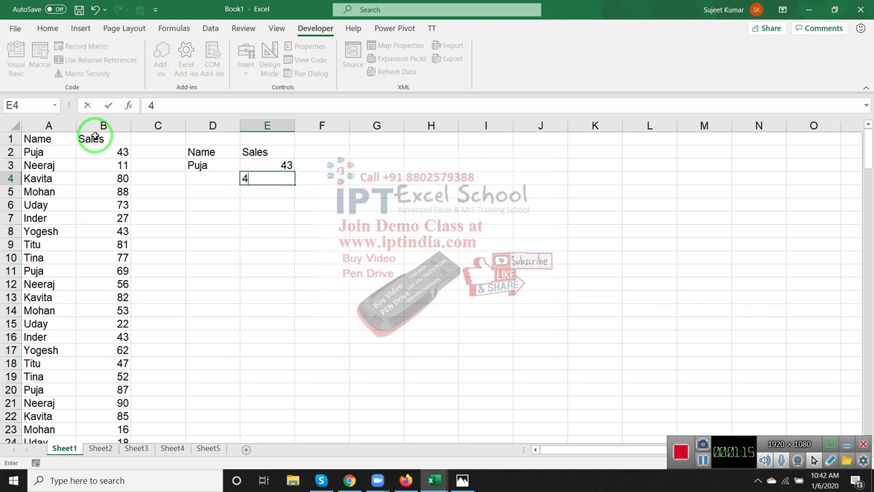
pyautogui.write('3,69')
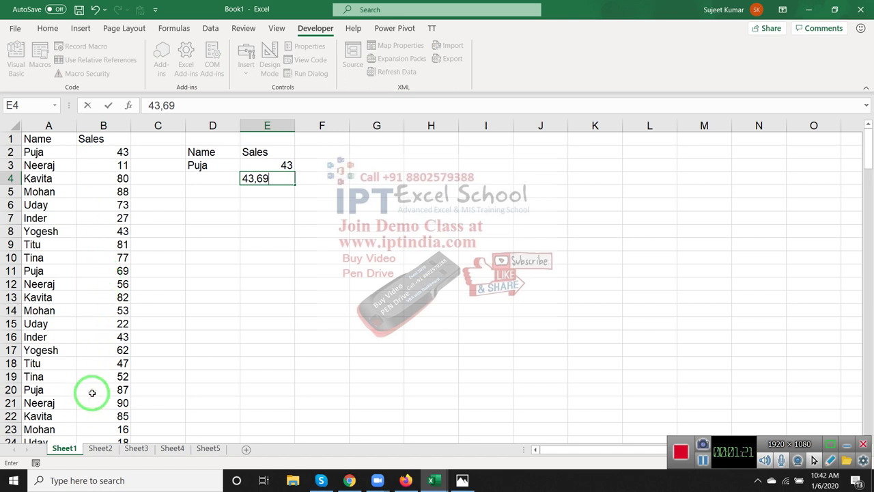
pyautogui.write(',87')
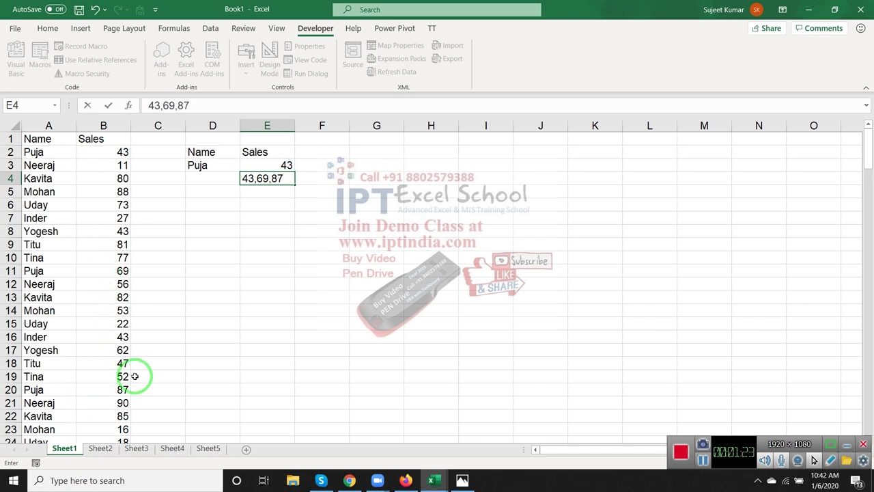
pyautogui.press('Return')
pyautogui.press('Up')
pyautogui.press('Delete')
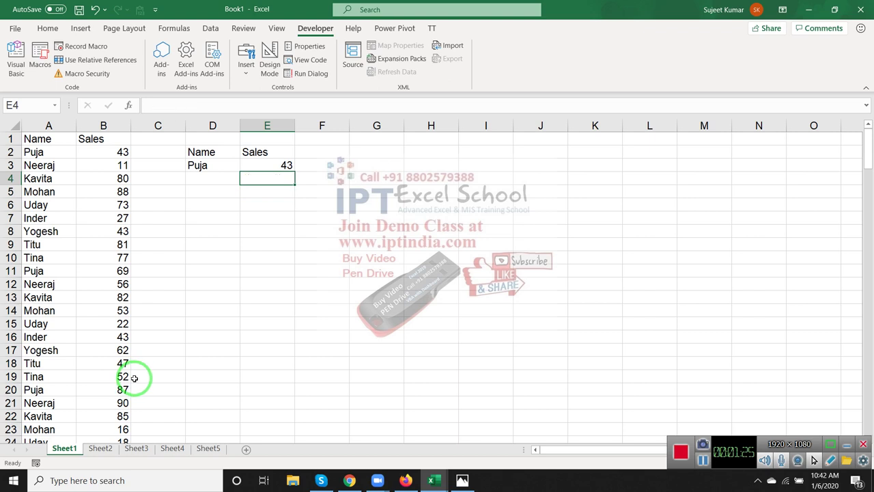
pyautogui.press('Up')
pyautogui.press('Up')
pyautogui.press('Down')
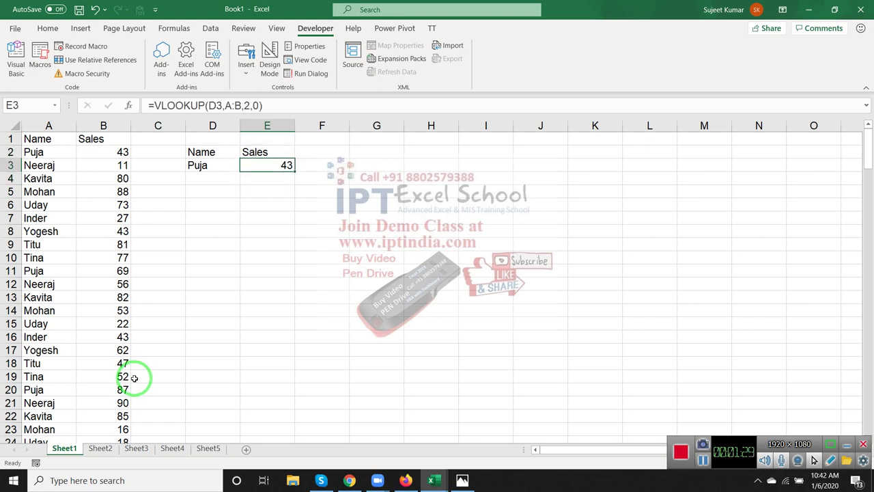
pyautogui.press('Delete')
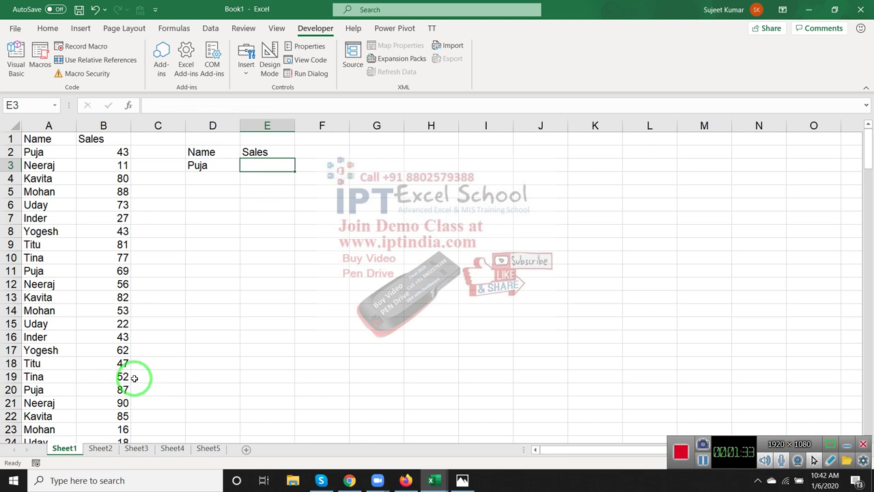
pyautogui.press('Down')
pyautogui.press('Down')
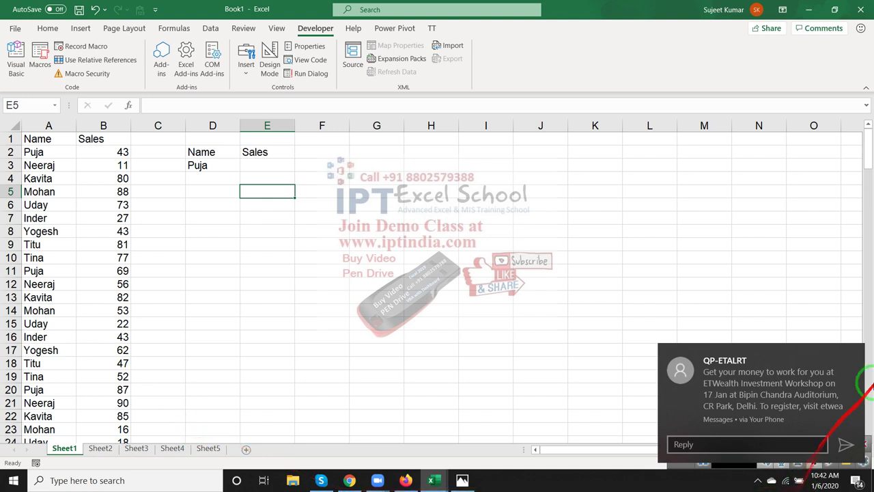
pyautogui.click(855, 349)
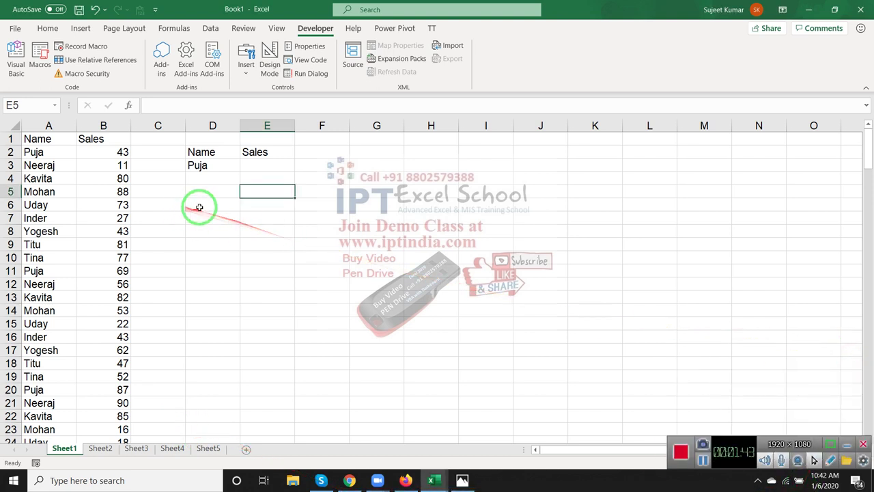
pyautogui.moveTo(207, 197); pyautogui.dragTo(197, 339)
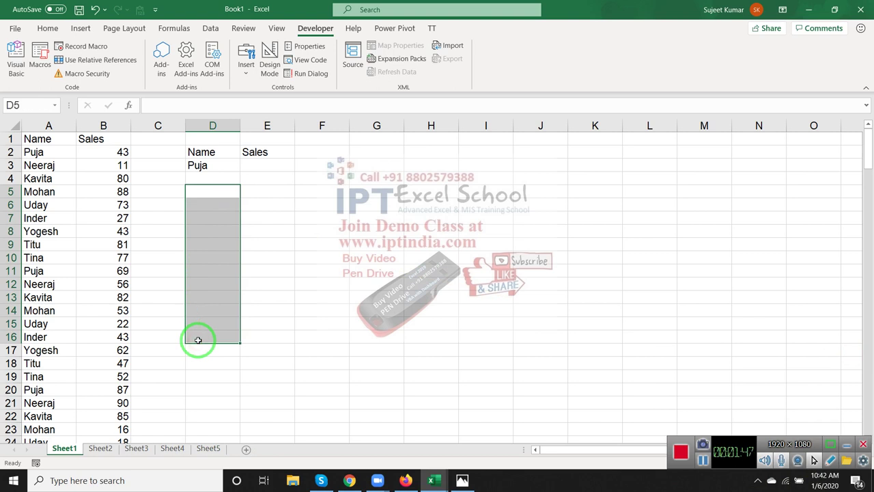
pyautogui.doubleClick(259, 180)
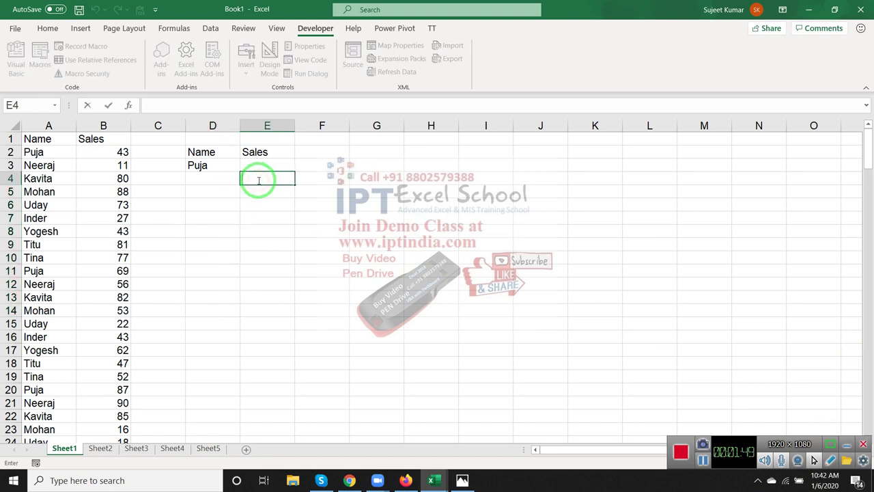
pyautogui.click(224, 188)
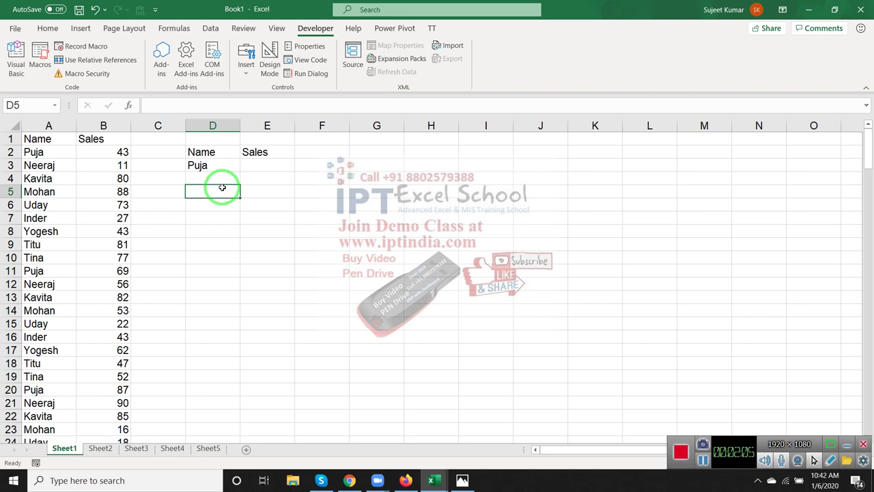
# - Enter =B2&","&B3&B4 in D5 so it displays 43,1180
pyautogui.write('=')
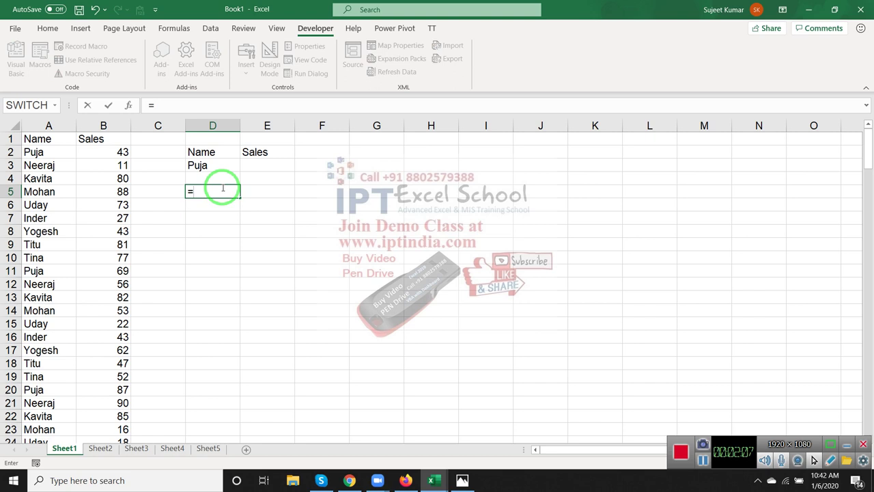
pyautogui.click(111, 154)
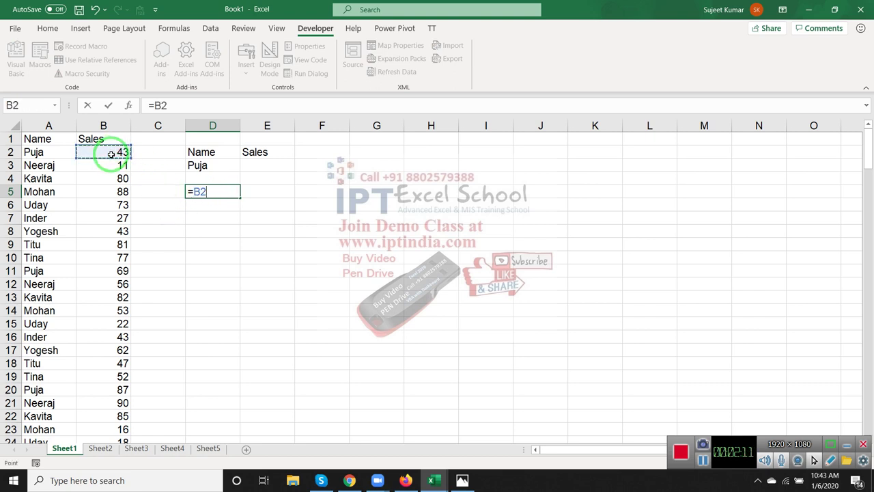
pyautogui.write('&","&')
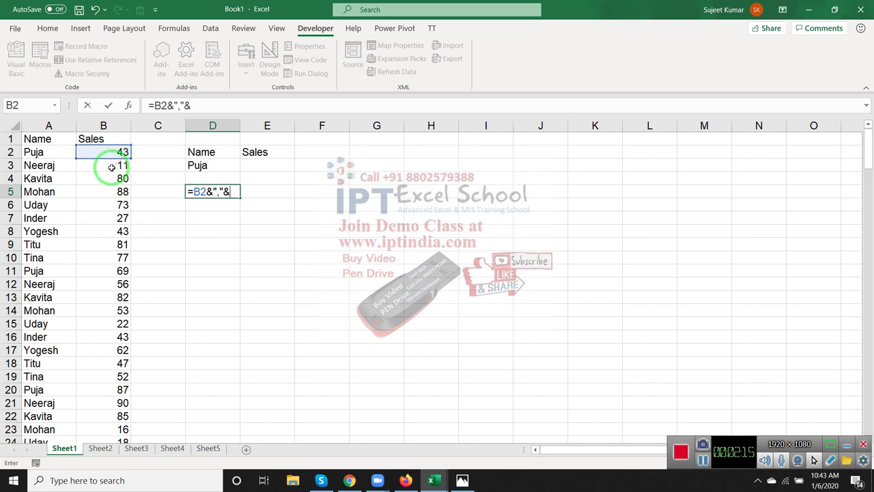
pyautogui.click(111, 167)
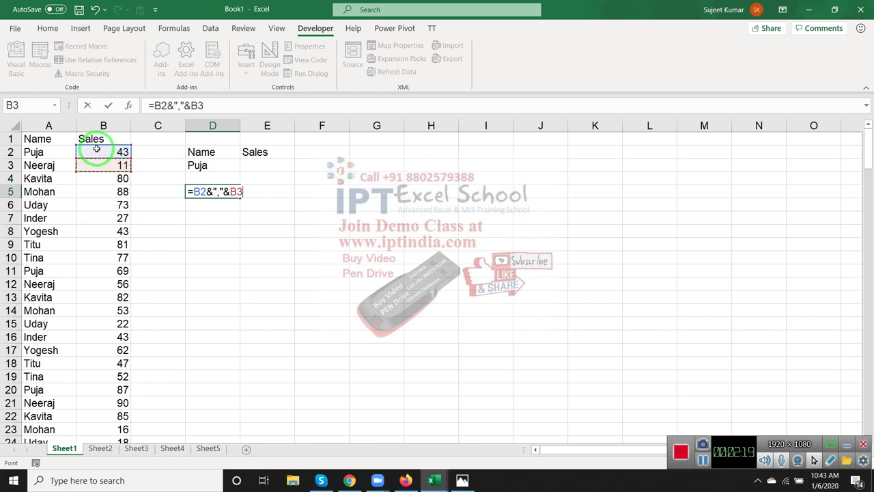
pyautogui.write('&')
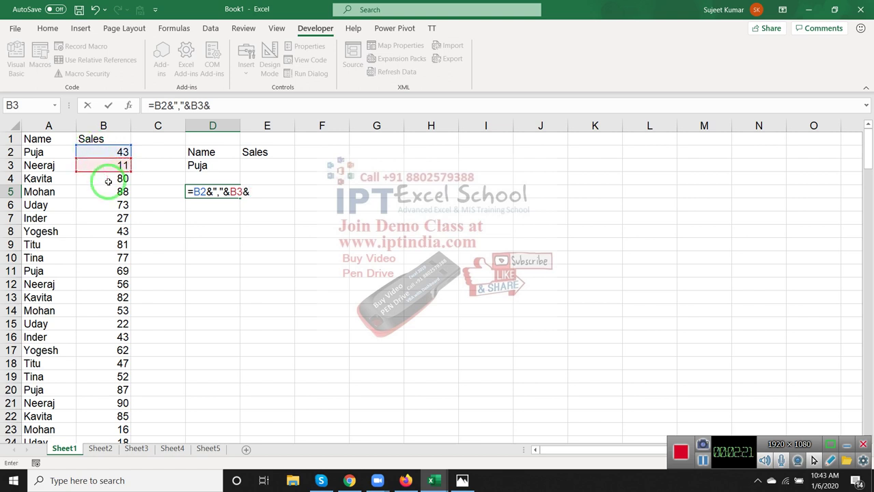
pyautogui.click(107, 180)
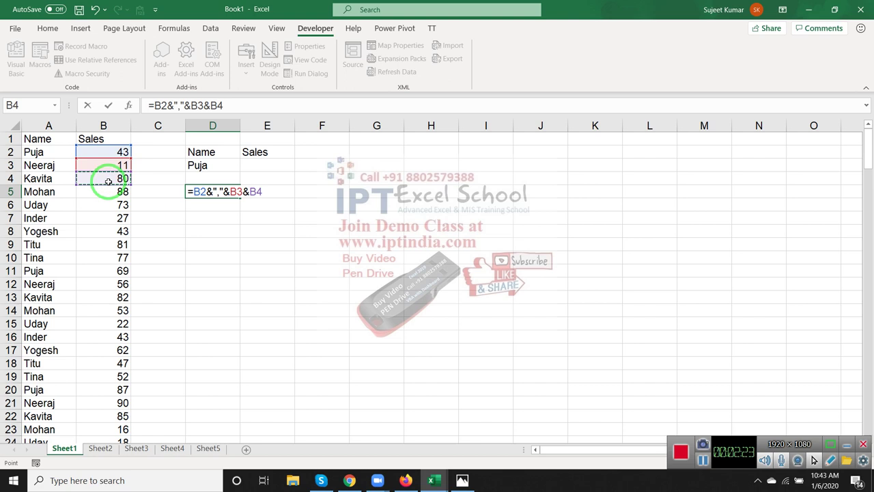
pyautogui.press('Return')
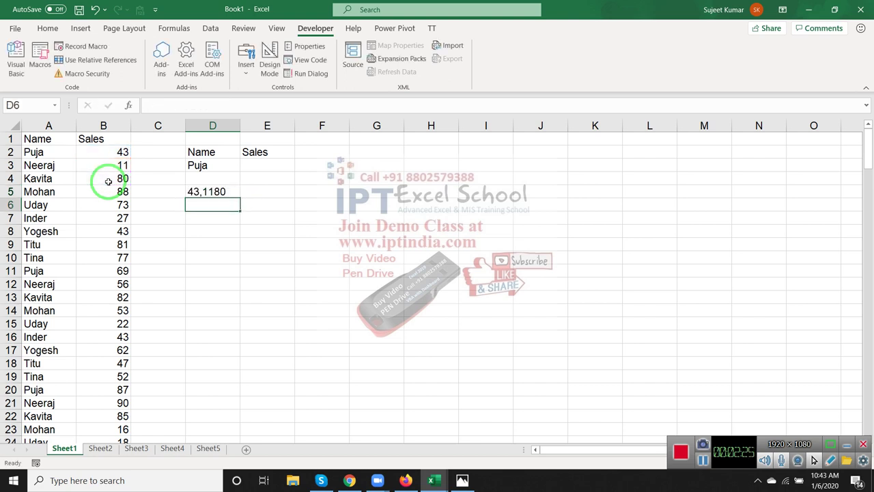
# - Enter =CONCATENATE(B2,B3,B5,B6:B10) in D6 as a trial join
pyautogui.write('=con')
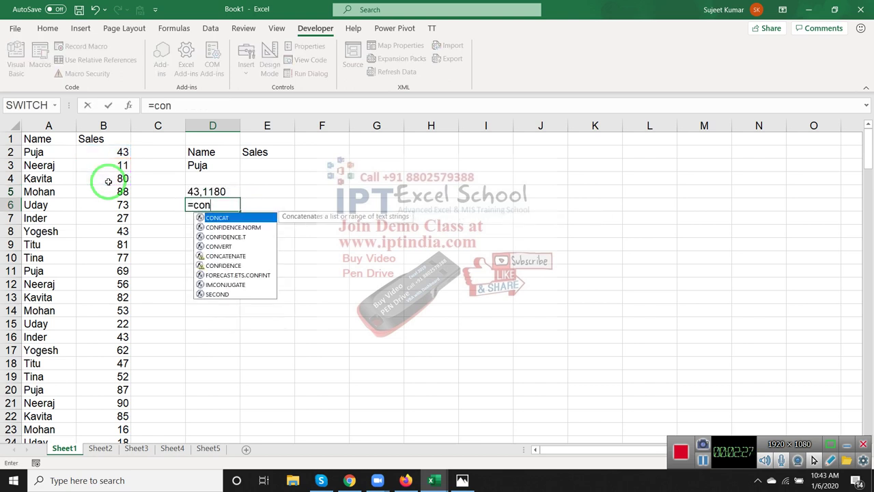
pyautogui.press('Down')
pyautogui.press('Down')
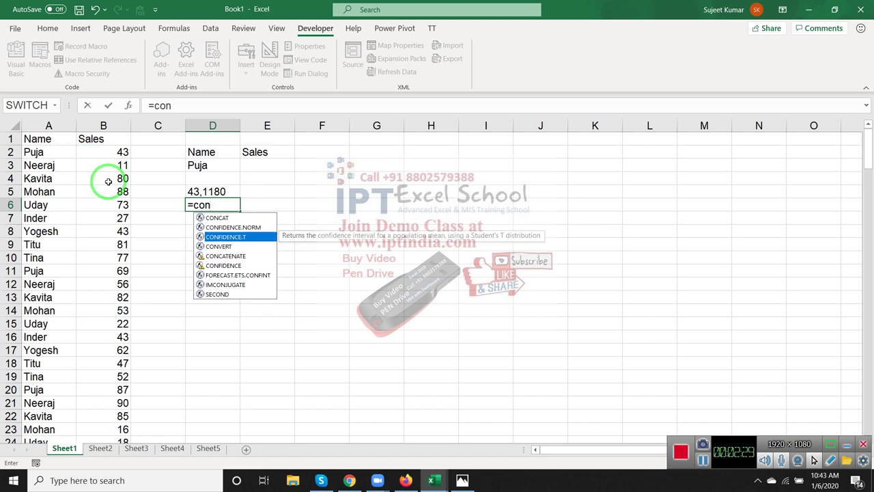
pyautogui.press('Up')
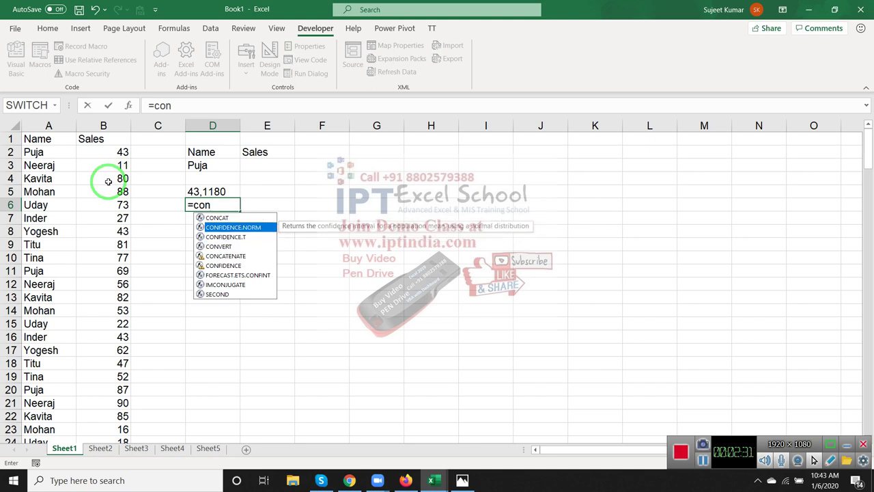
pyautogui.press('Down')
pyautogui.press('Down')
pyautogui.press('Down')
pyautogui.press('Tab')
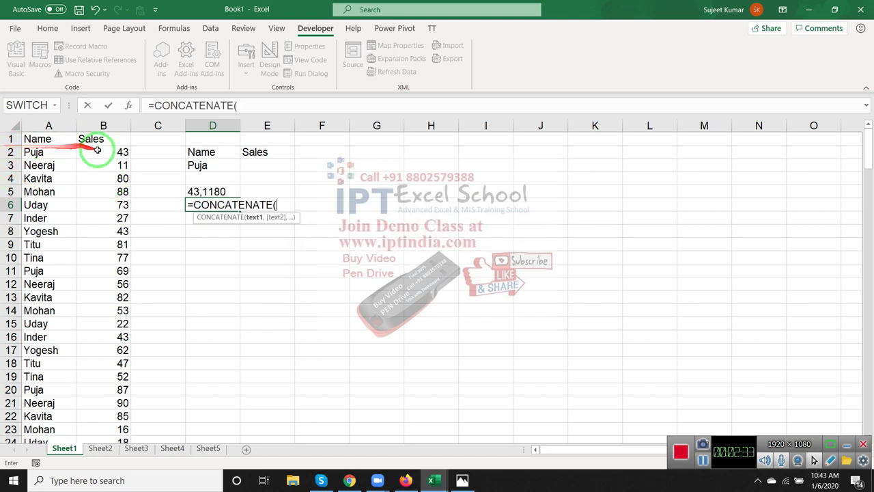
pyautogui.click(99, 152)
pyautogui.write(',')
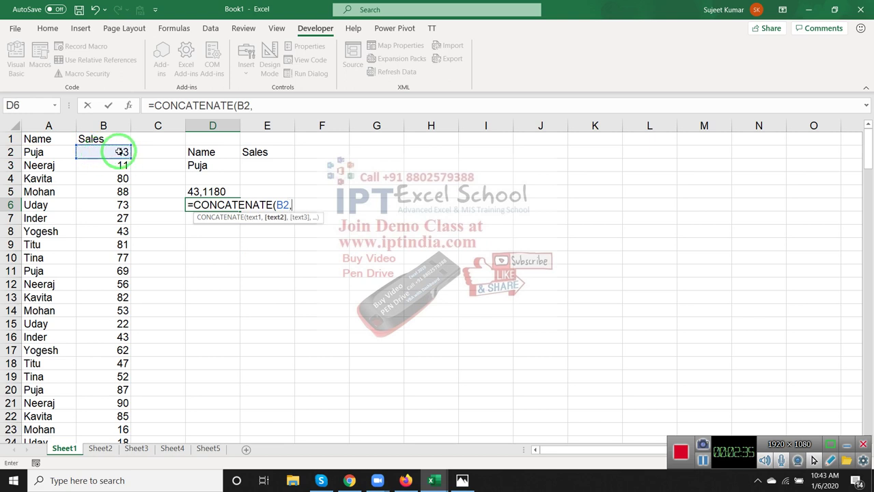
pyautogui.click(124, 165)
pyautogui.write(',')
pyautogui.click(102, 191)
pyautogui.write(',')
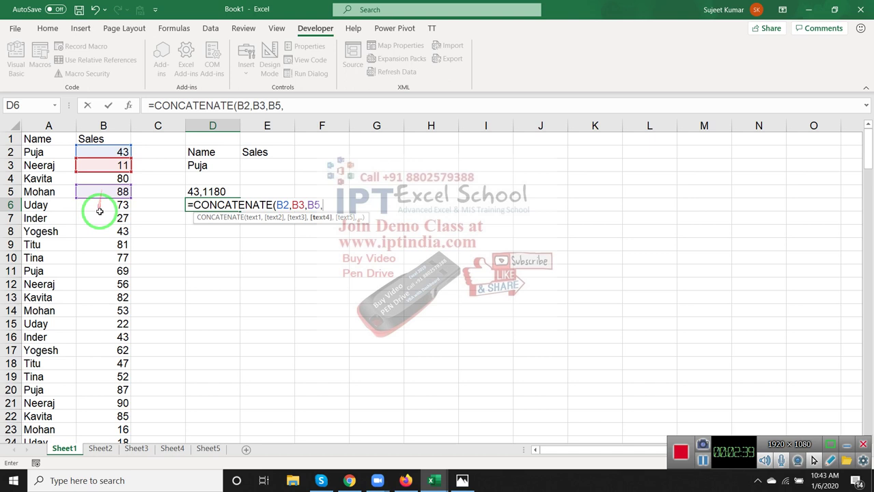
pyautogui.click(110, 209)
pyautogui.moveTo(109, 209); pyautogui.dragTo(116, 258)
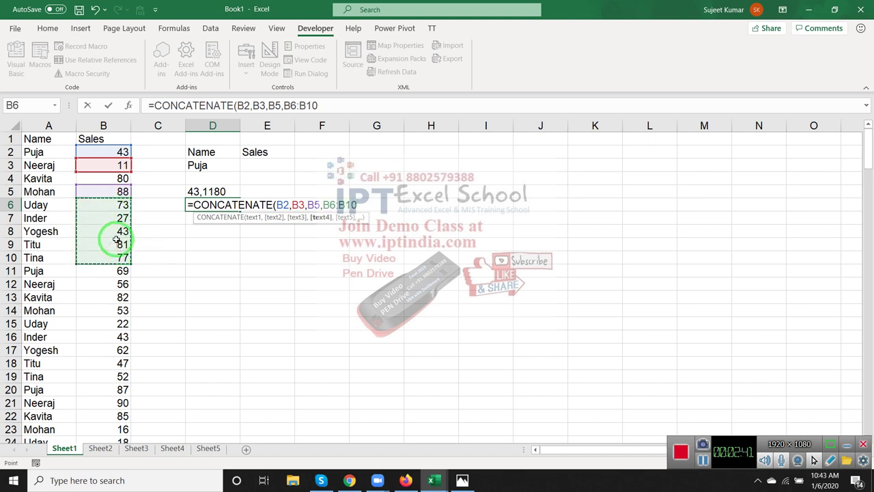
pyautogui.press('Return')
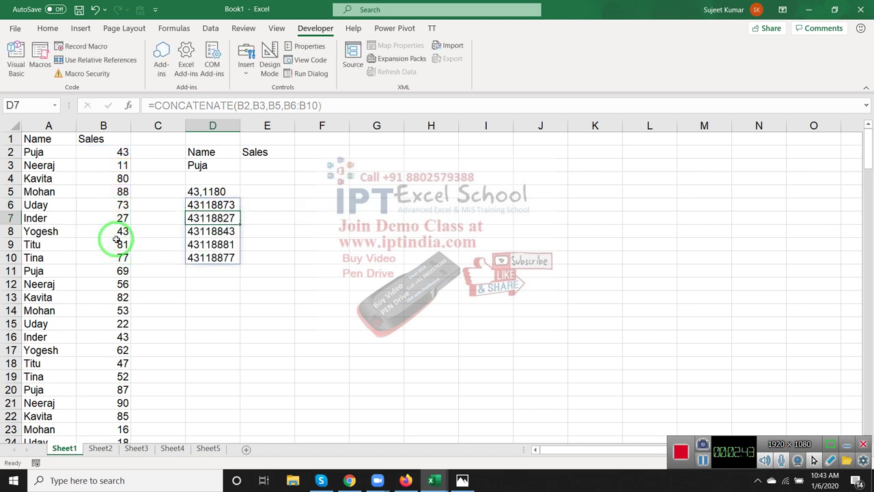
# - Clear the trial join results from D6 and D5
pyautogui.press('Up')
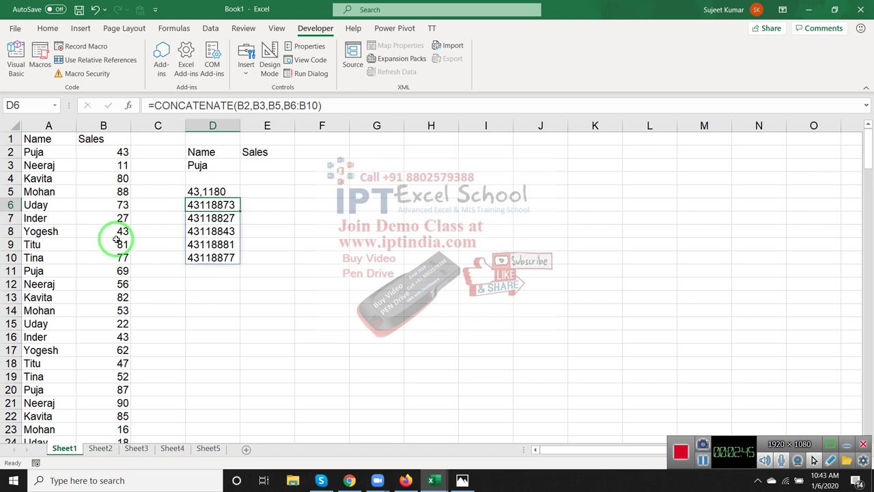
pyautogui.press('Delete')
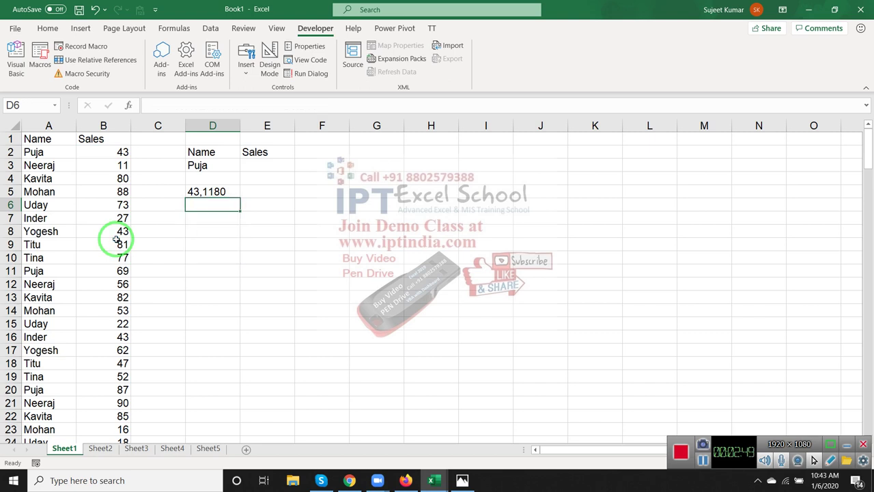
pyautogui.press('Up')
pyautogui.press('Delete')
pyautogui.press('Up')
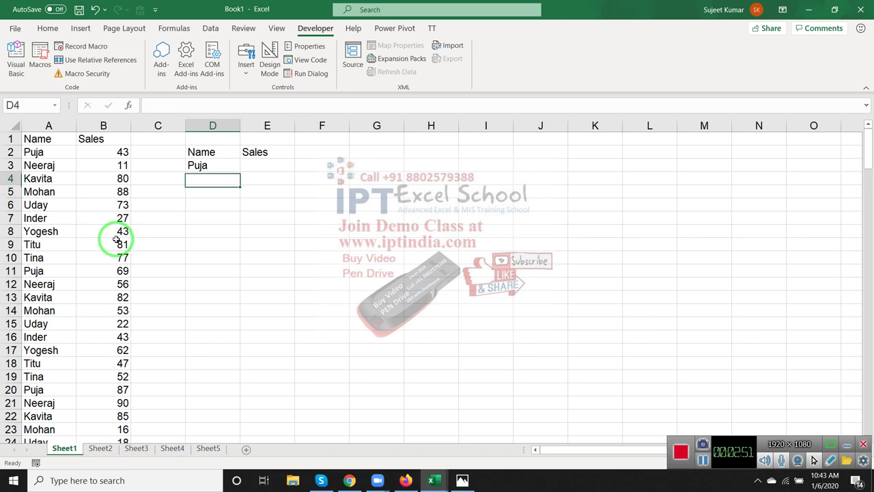
pyautogui.press('Up')
pyautogui.press('Right')
pyautogui.press('Down')
pyautogui.press('Down')
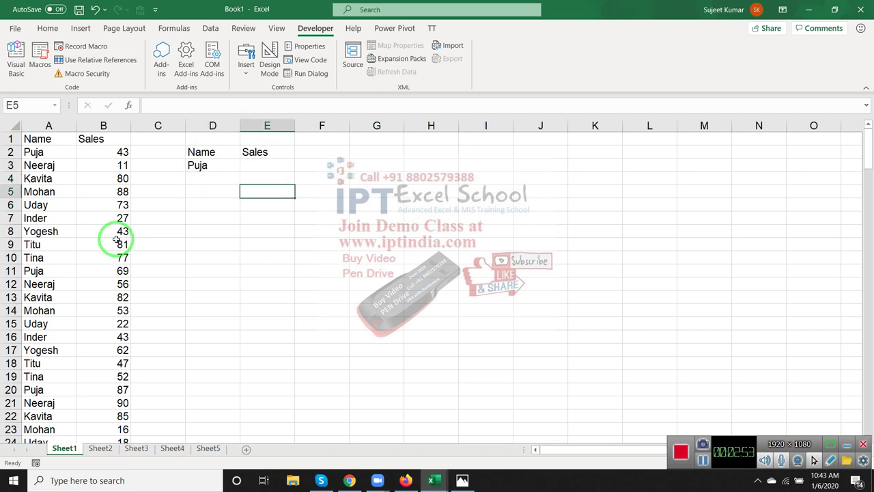
# - Enter =TEXTJOIN(",",,B2:B9) in D5, giving 43,11,80,88,73,27,43,81
pyautogui.press('Left')
pyautogui.write('=tex')
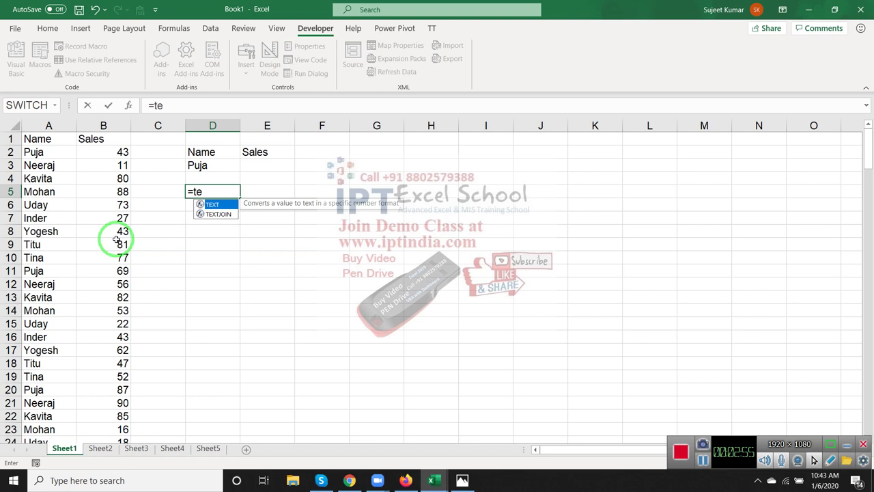
pyautogui.press('Down')
pyautogui.press('Tab')
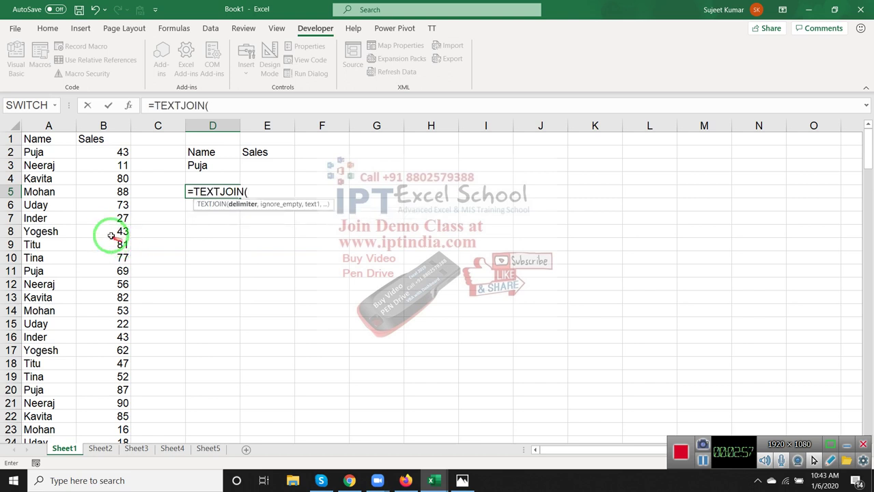
pyautogui.write('",",')
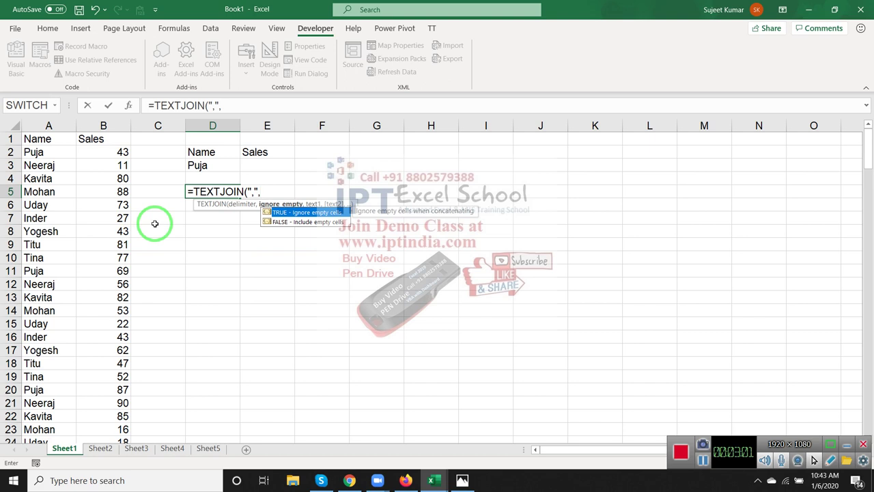
pyautogui.write(',')
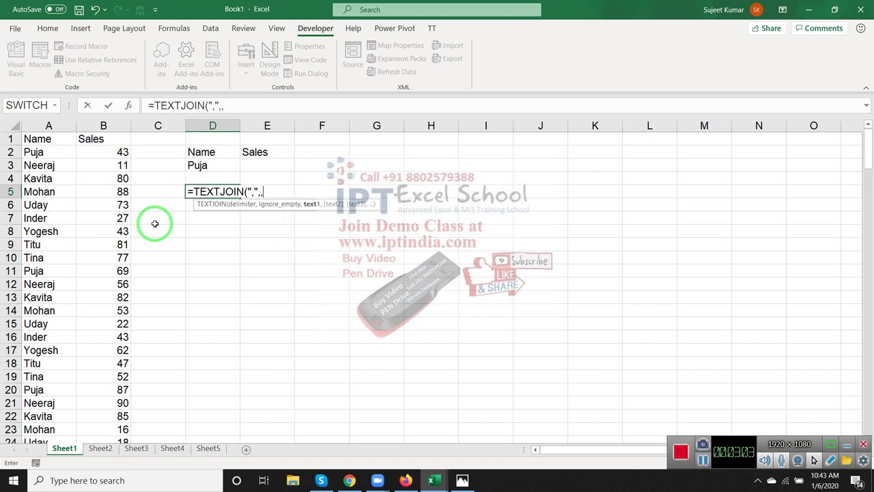
pyautogui.moveTo(102, 222); pyautogui.dragTo(118, 183)
pyautogui.moveTo(118, 151); pyautogui.dragTo(118, 238)
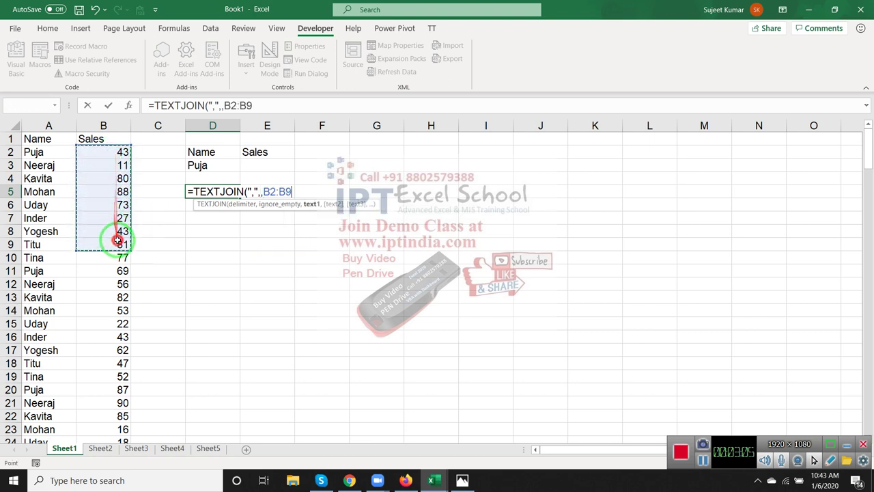
pyautogui.press('Return')
pyautogui.press('Up')
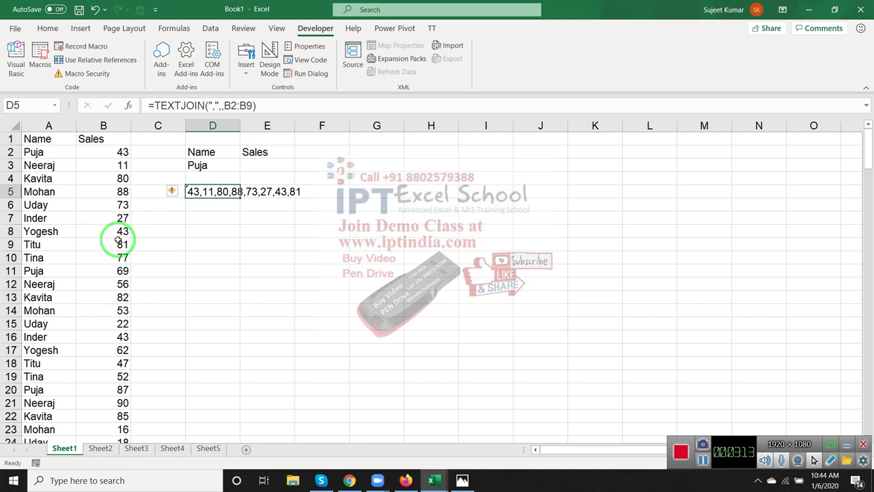
# - In E3, begin =TEXTJOIN(",",,IF( with the name range A1:A93
pyautogui.press('Up')
pyautogui.press('Up')
pyautogui.press('Up')
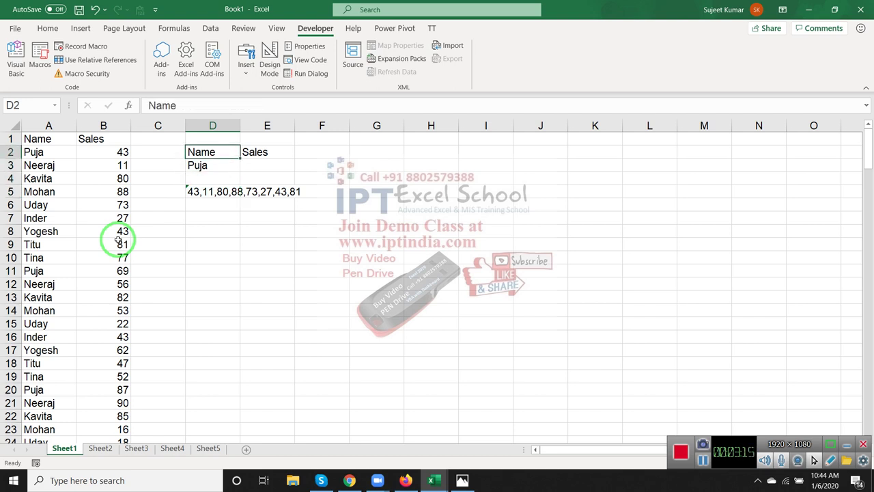
pyautogui.press('Right')
pyautogui.press('Down')
pyautogui.write('=')
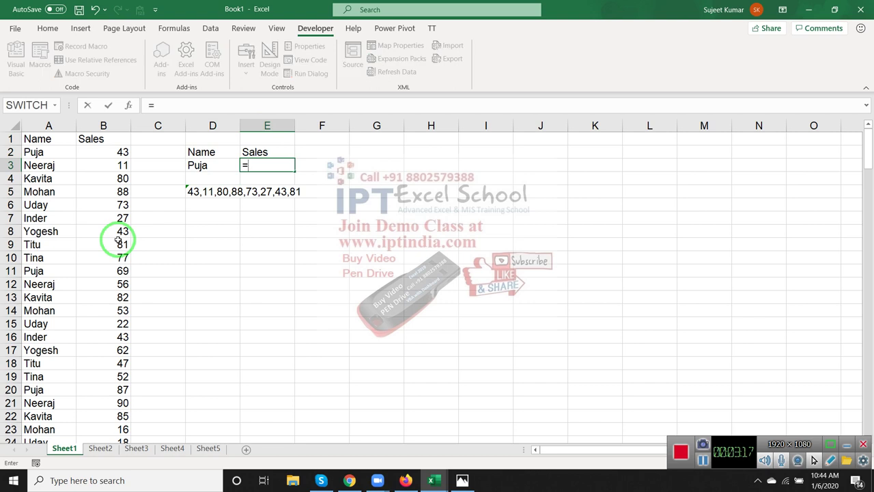
pyautogui.write('te')
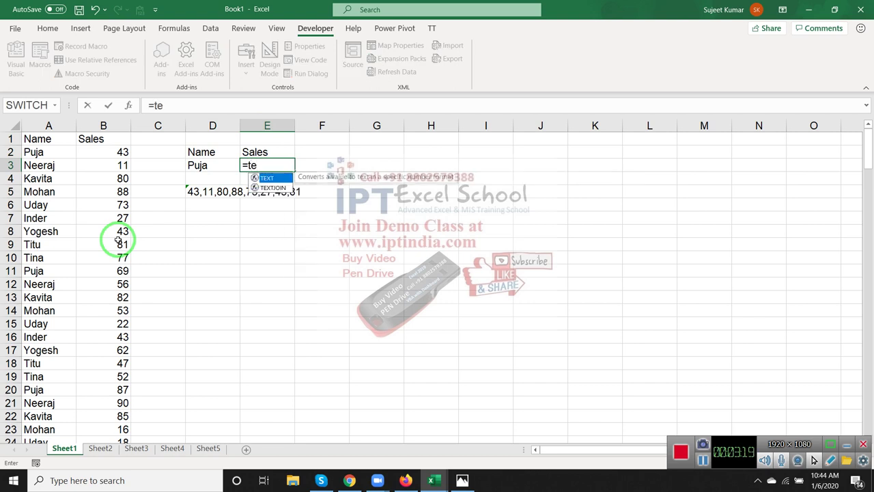
pyautogui.press('Down')
pyautogui.press('Tab')
pyautogui.write('","')
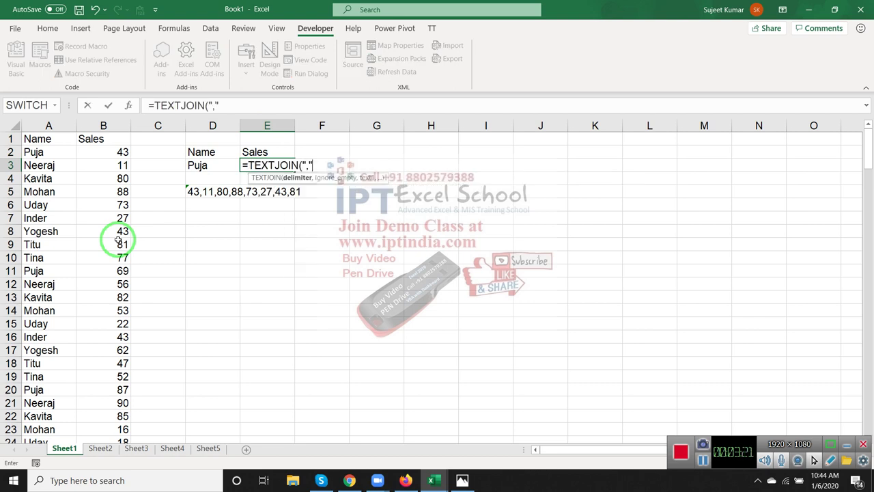
pyautogui.write(',,')
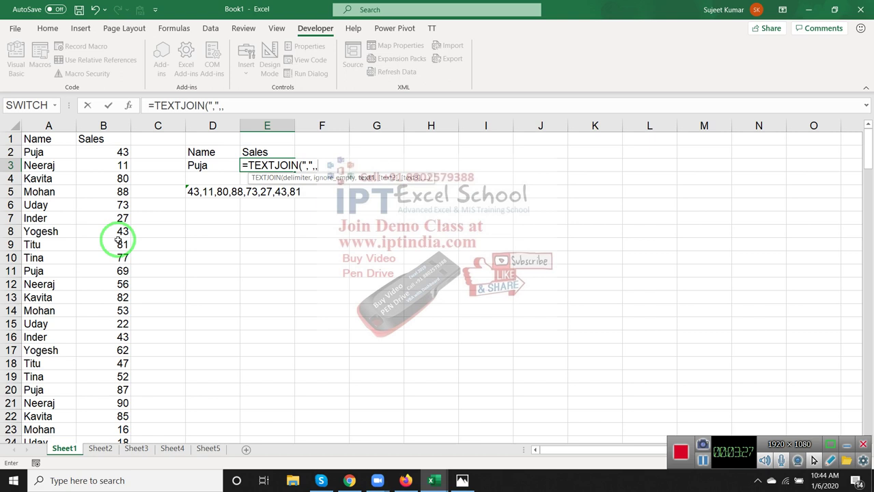
pyautogui.write('IF(')
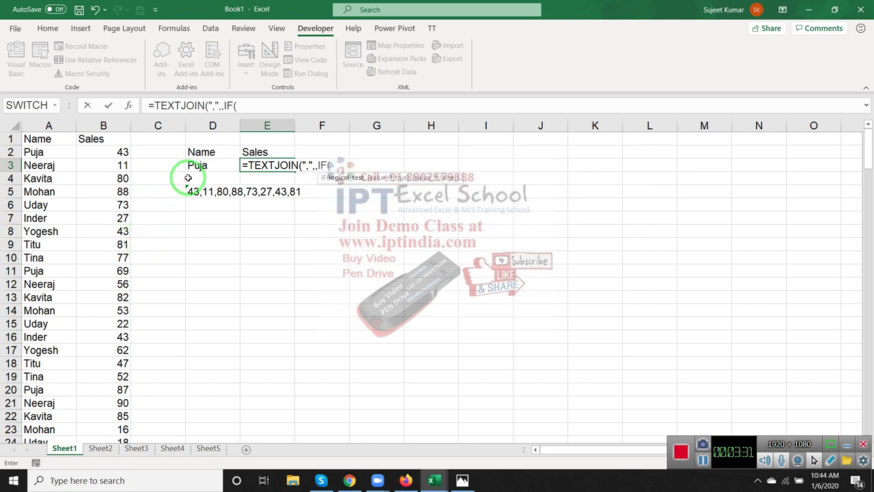
pyautogui.click(50, 144)
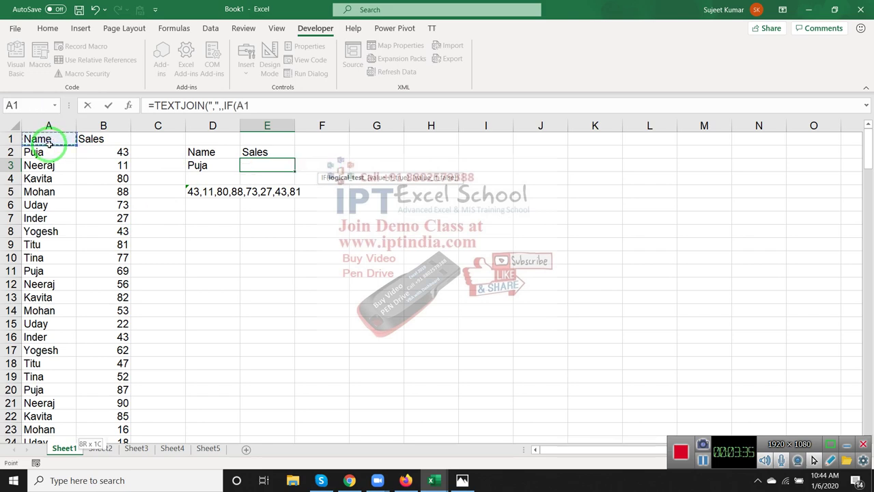
pyautogui.hotkey('ctrl', 'shift', 'Down')
# - Complete the IF to match names against D3 and return B1:B93, listing Puja's sales
pyautogui.write('=')
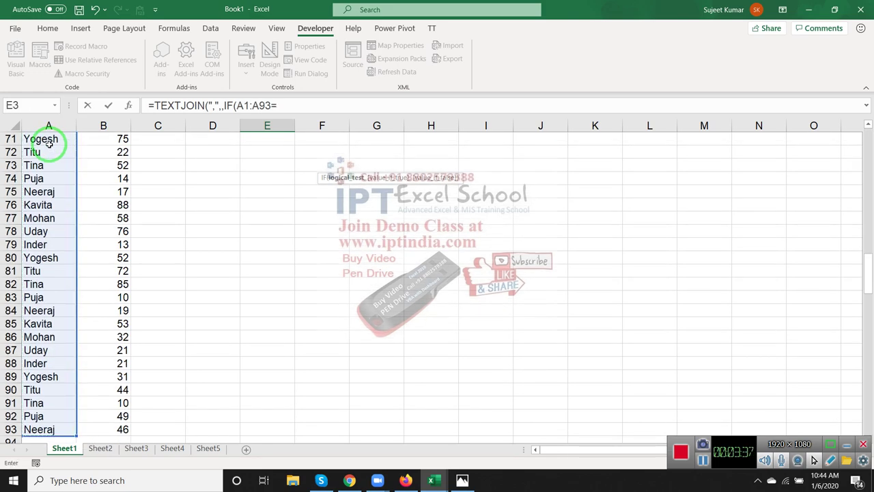
pyautogui.press('Left')
pyautogui.press('Left')
pyautogui.press('Right')
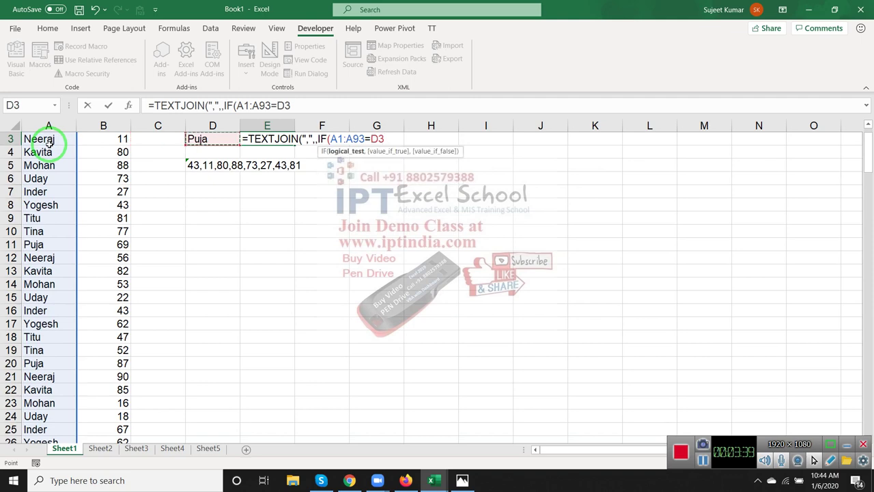
pyautogui.write(',')
pyautogui.press('Left')
pyautogui.press('Left')
pyautogui.press('Left')
pyautogui.press('Up')
pyautogui.press('Up')
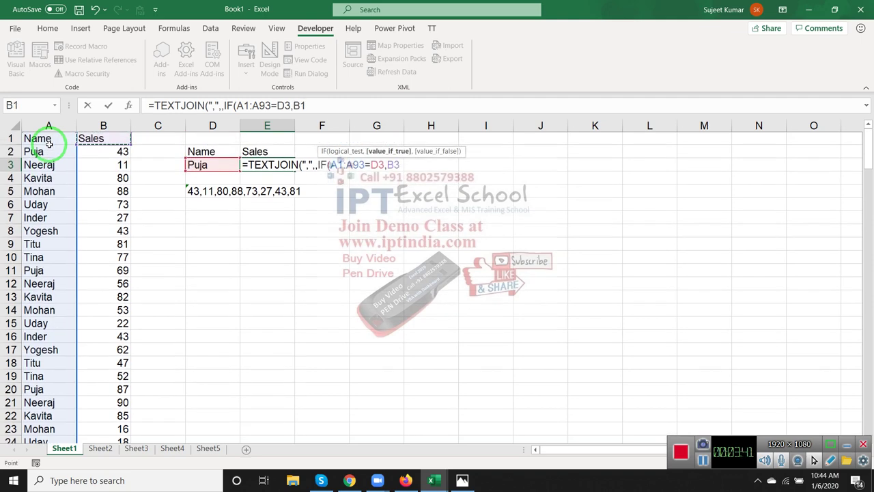
pyautogui.hotkey('ctrl', 'shift', 'Down')
pyautogui.write(',')
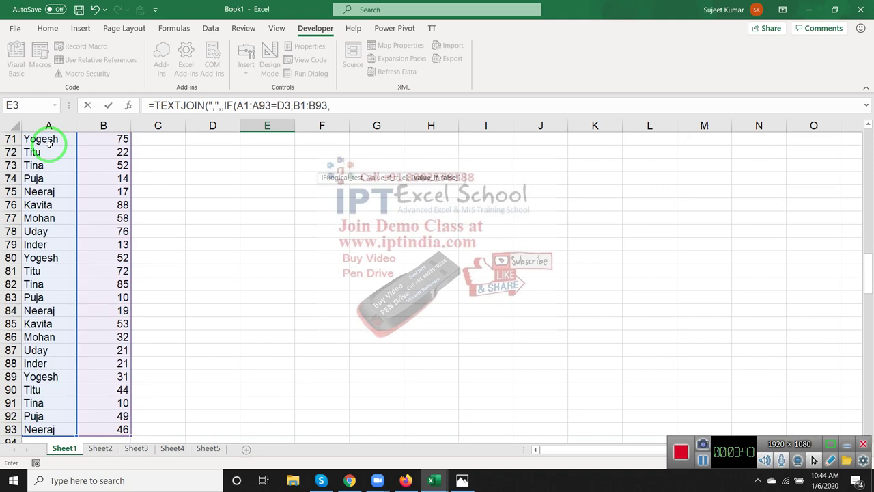
pyautogui.write('""))')
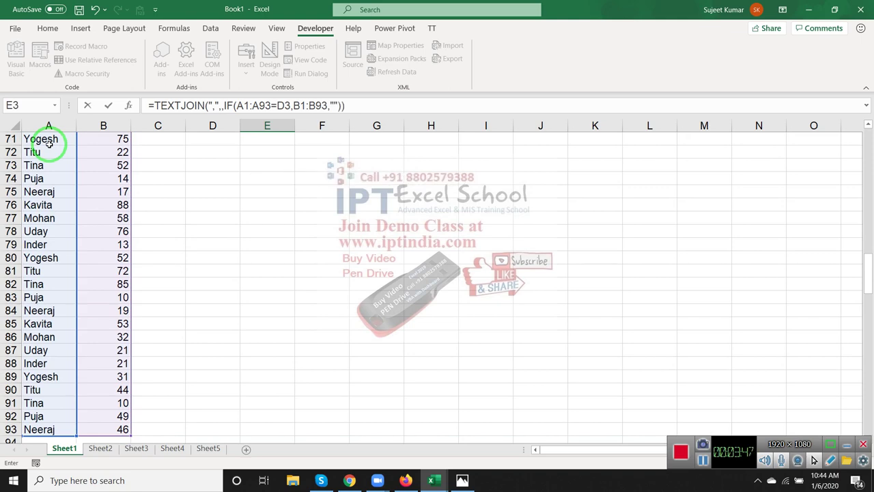
pyautogui.press('Return')
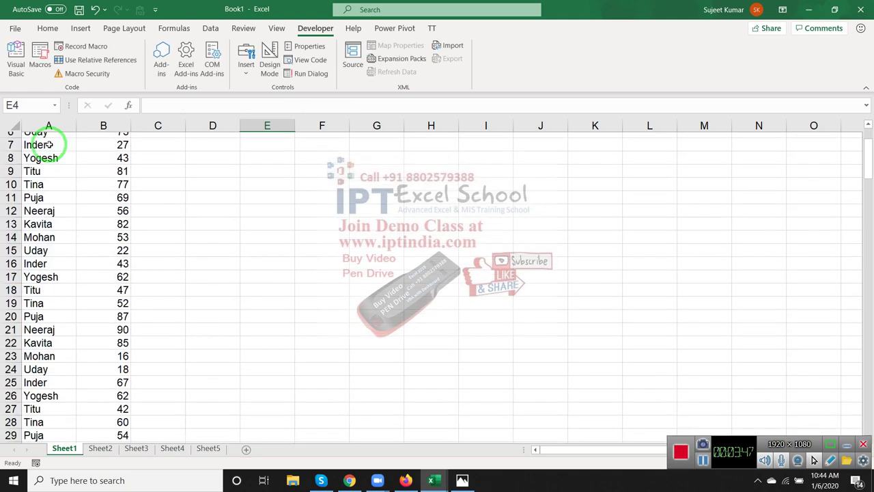
pyautogui.press('Up')
pyautogui.press('Up')
pyautogui.press('Up')
pyautogui.press('Down')
pyautogui.press('Down')
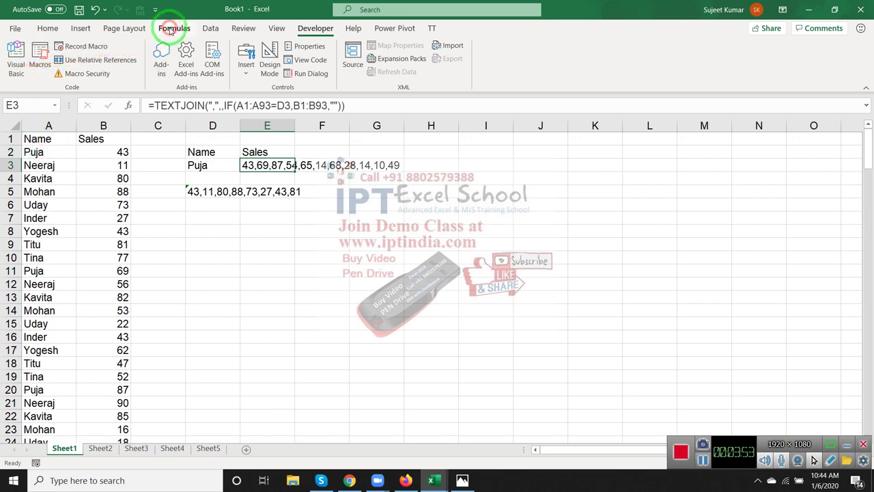
# - Evaluate E3's formula step by step until it yields 43,69,87,54,65,14,68,28,14,10,49, then close
pyautogui.click(172, 30)
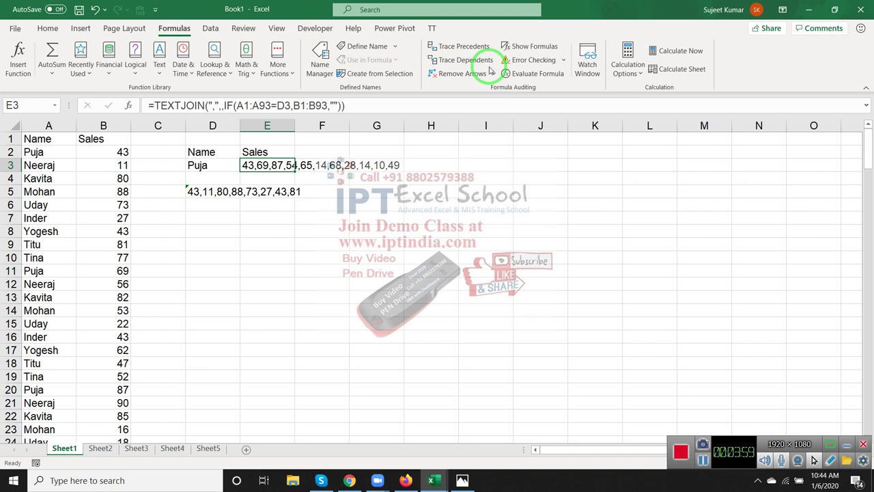
pyautogui.moveTo(538, 80)
pyautogui.mouseDown()
pyautogui.moveTo(234, 9)
pyautogui.moveTo(517, 87)
pyautogui.moveTo(523, 76)
pyautogui.moveTo(174, 19)
pyautogui.moveTo(556, 88)
pyautogui.mouseUp()
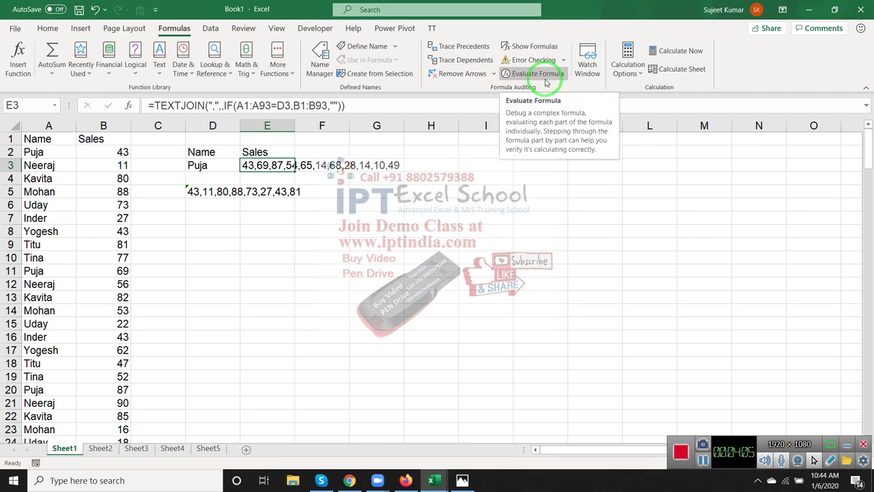
pyautogui.click(545, 77)
pyautogui.moveTo(371, 140); pyautogui.dragTo(531, 162)
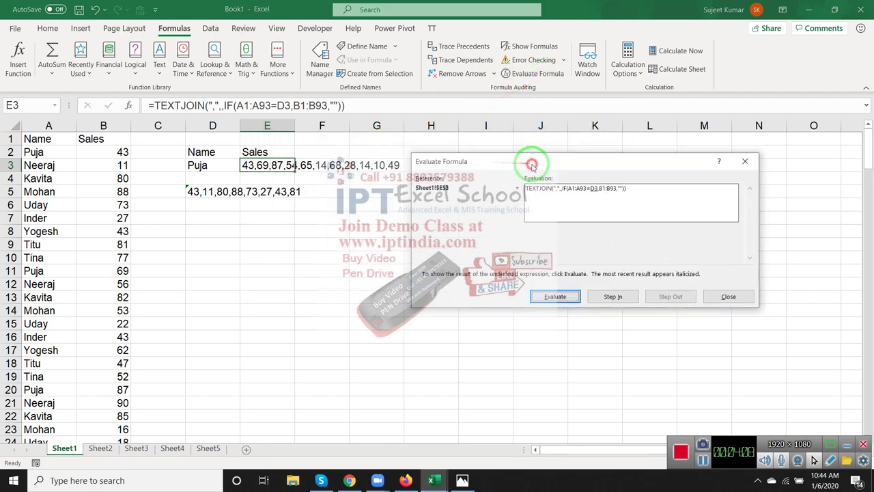
pyautogui.click(556, 299)
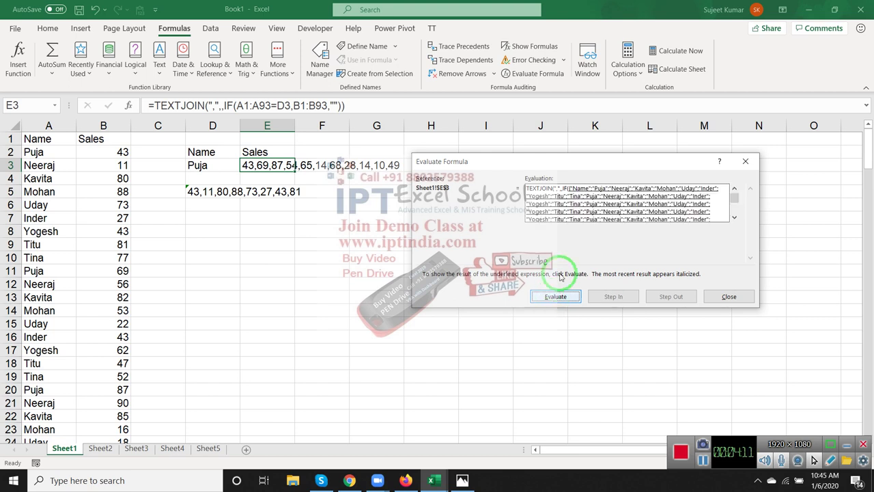
pyautogui.click(556, 296)
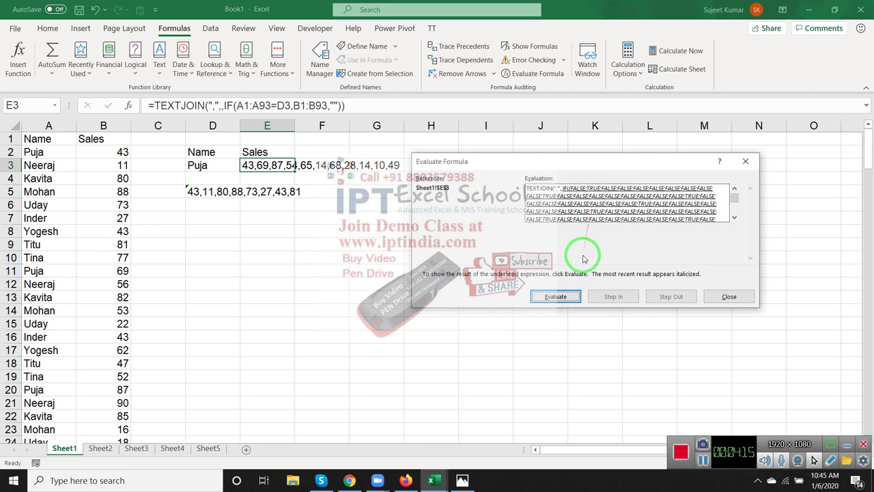
pyautogui.click(574, 297)
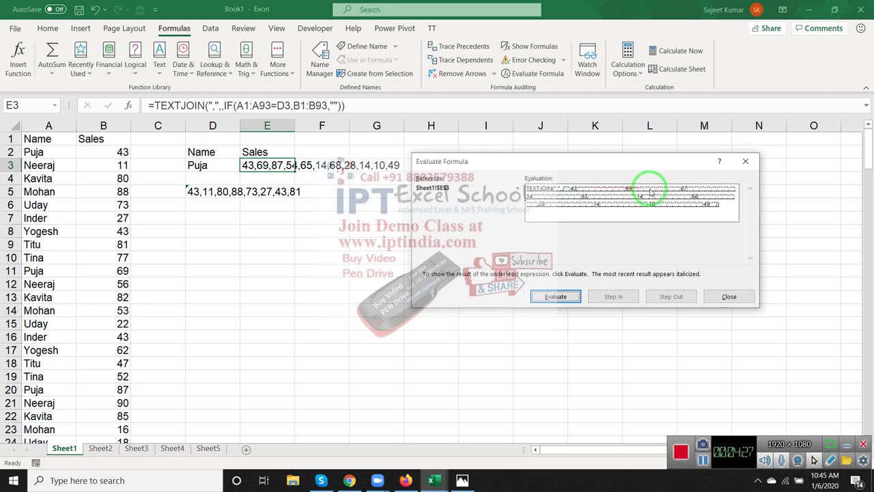
pyautogui.click(567, 298)
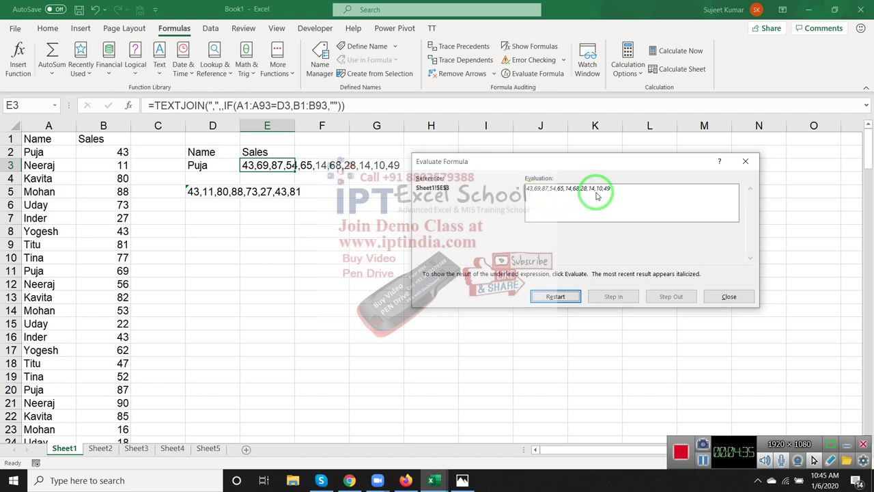
pyautogui.click(729, 296)
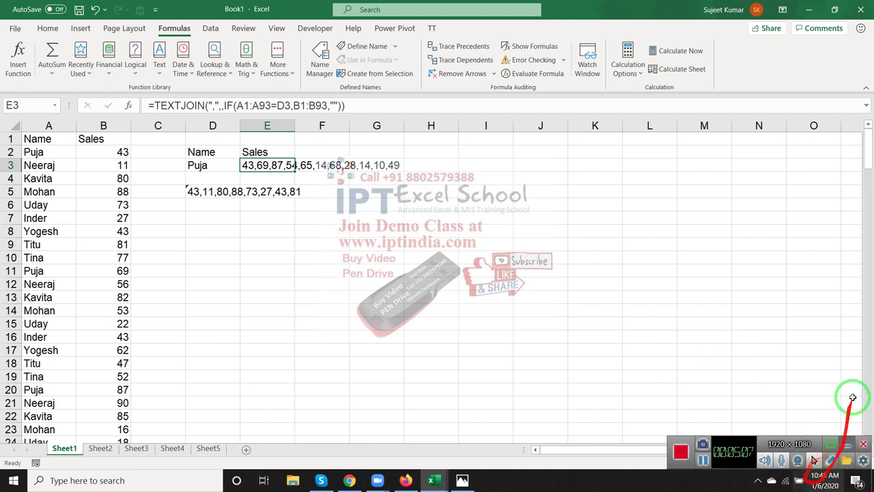
# - Open the LookupALL code in Visual Basic and delete all the existing code
pyautogui.click(311, 29)
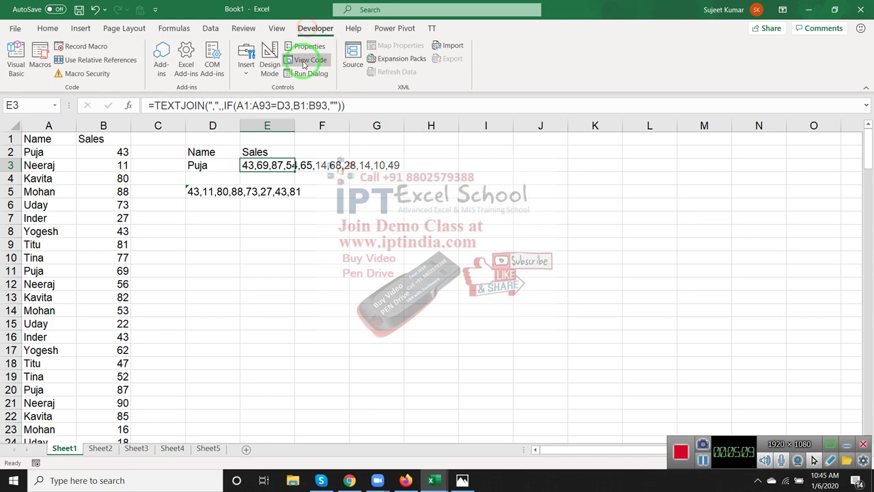
pyautogui.click(16, 51)
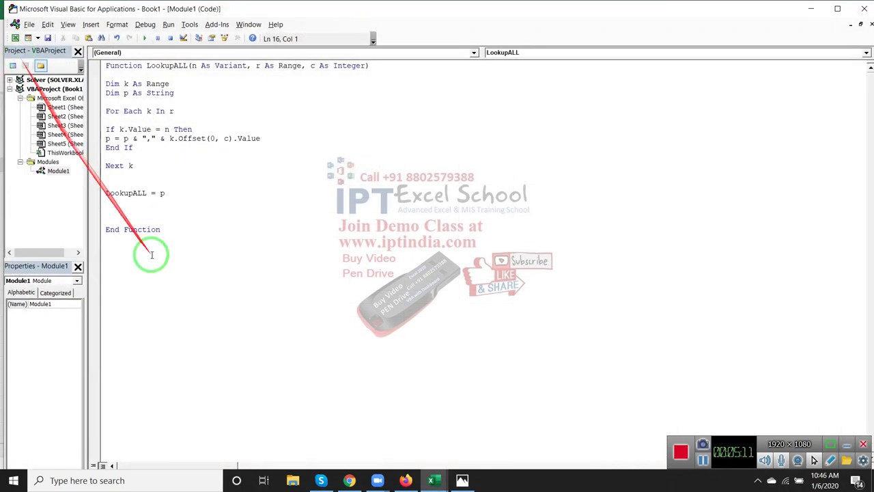
pyautogui.moveTo(189, 240); pyautogui.dragTo(84, 36)
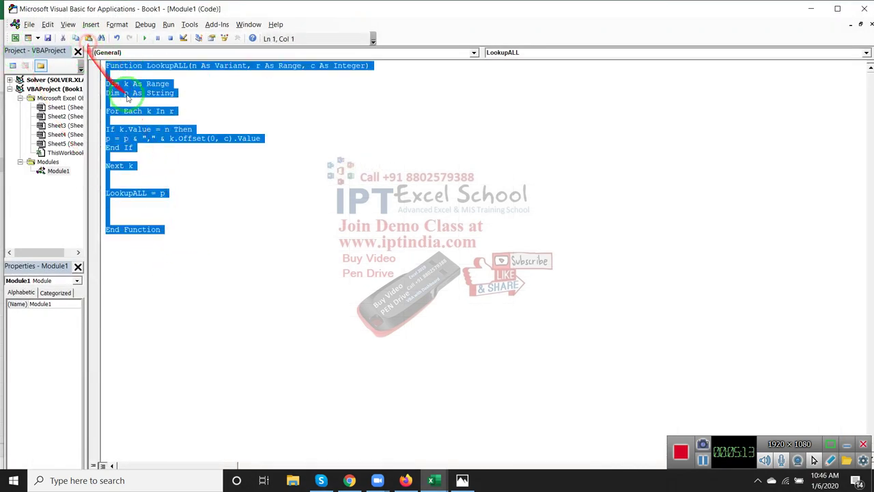
pyautogui.click(346, 224)
pyautogui.hotkey('ctrl', 'a')
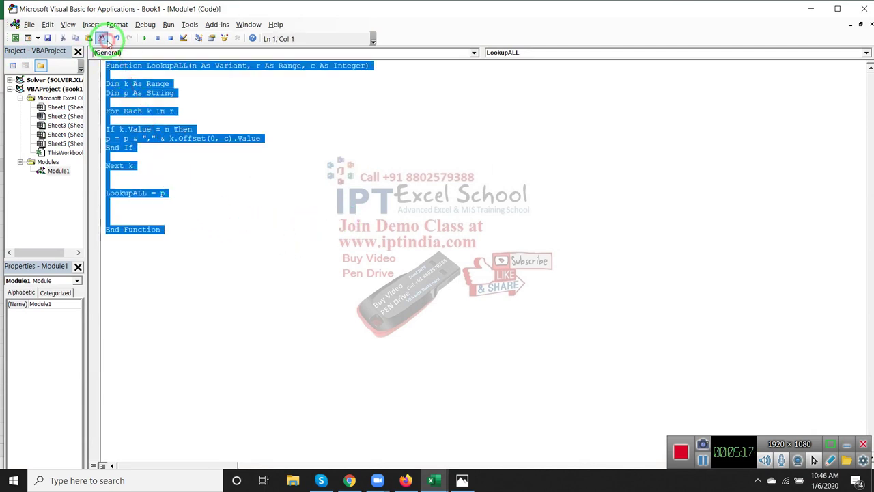
pyautogui.press('Delete')
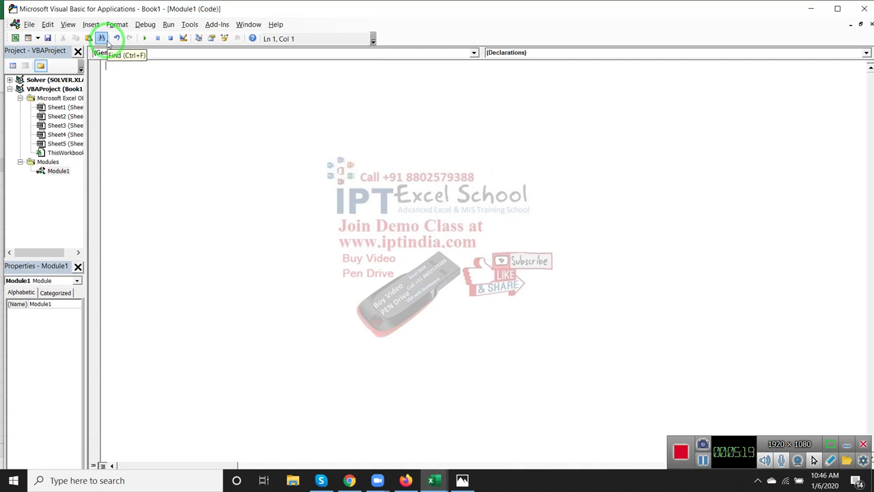
# - Declare Function LookupALL(n As Variant, r As Range, c As Integer)
pyautogui.write('function ')
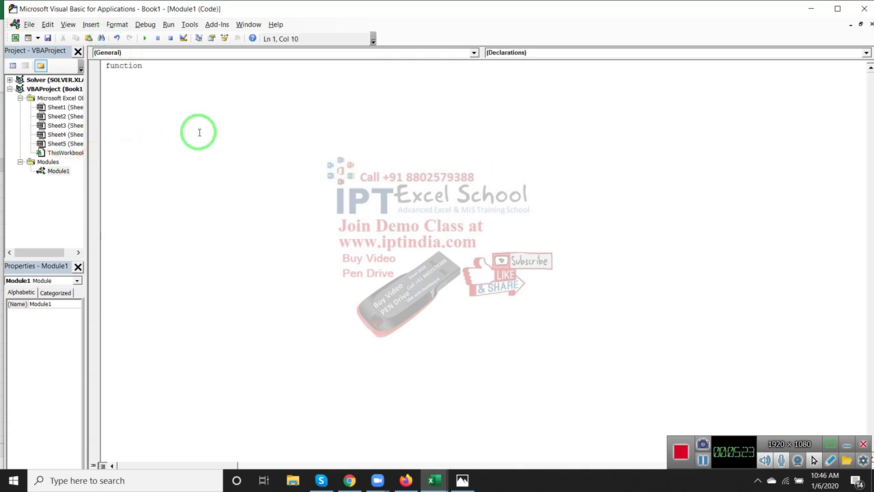
pyautogui.write('LookupALL')
pyautogui.write('(')
pyautogui.write('n as v')
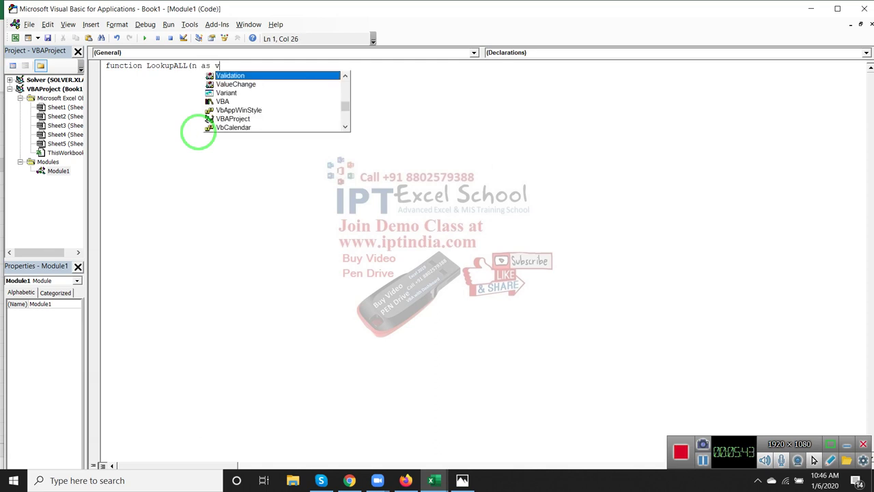
pyautogui.write('er')
pyautogui.press('Down')
pyautogui.press('Down')
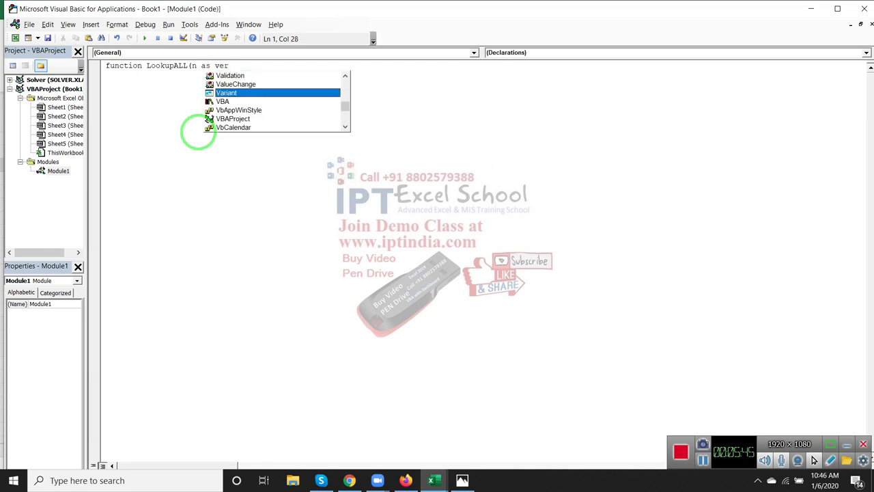
pyautogui.press('Tab')
pyautogui.write(',')
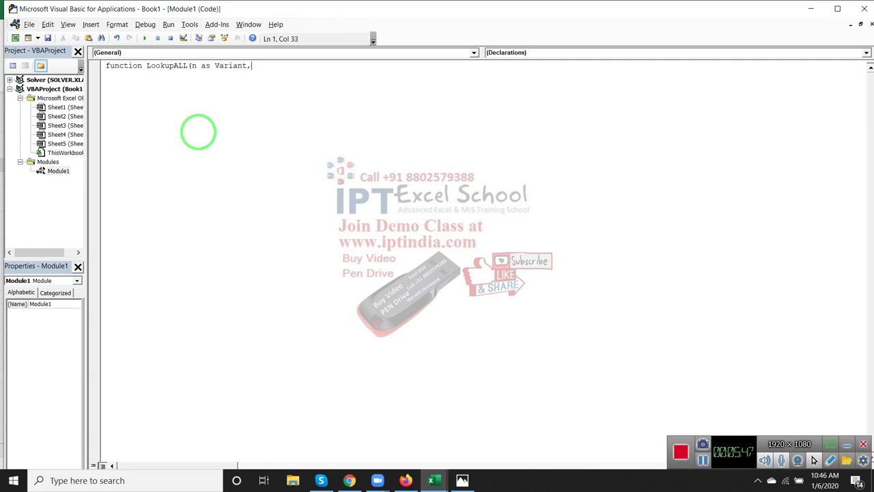
pyautogui.write('r as name')
pyautogui.press('Tab')
pyautogui.press('BackSpace')
pyautogui.press('BackSpace')
pyautogui.press('BackSpace')
pyautogui.press('BackSpace')
pyautogui.press('BackSpace')
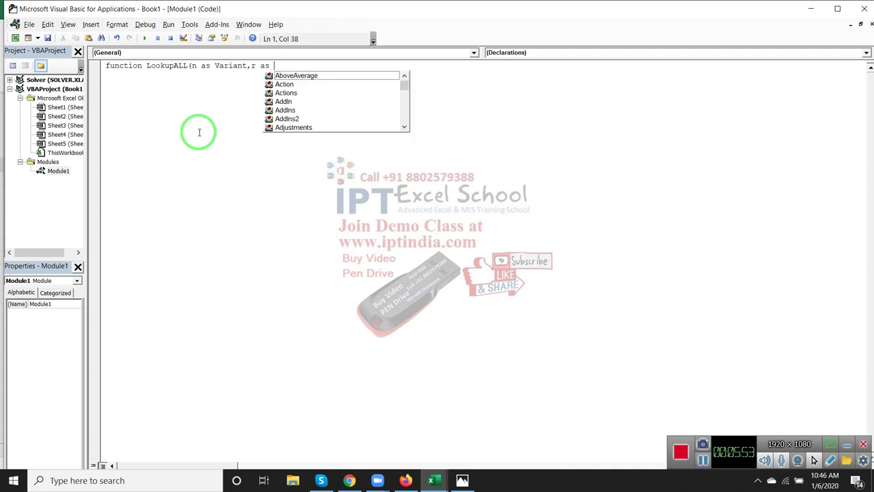
pyautogui.write('r')
pyautogui.press('Tab')
pyautogui.write(',')
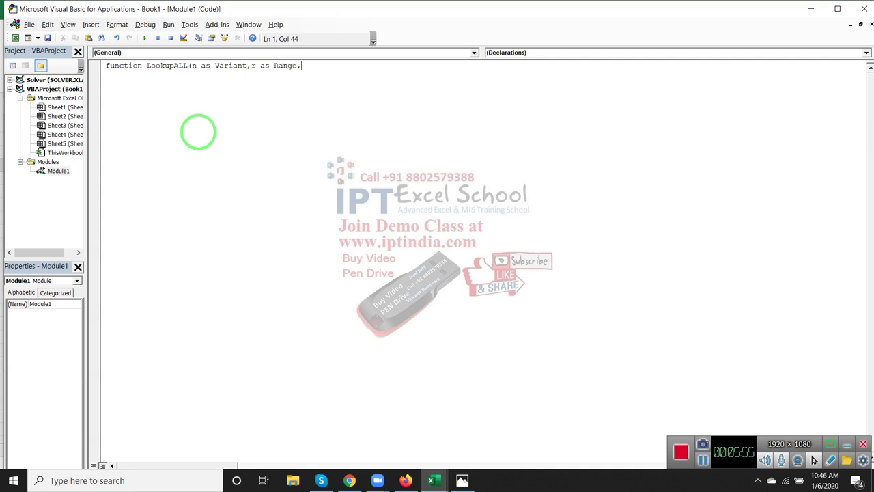
pyautogui.write('c as ')
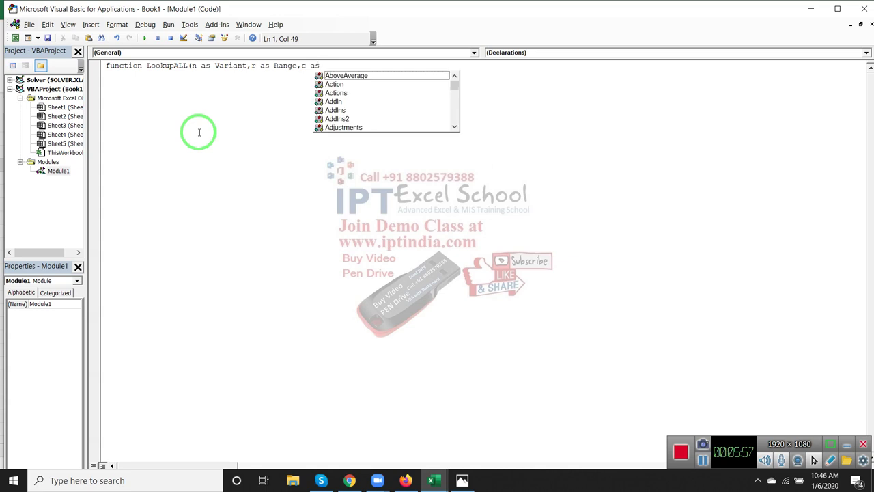
pyautogui.write('in')
pyautogui.press('Tab')
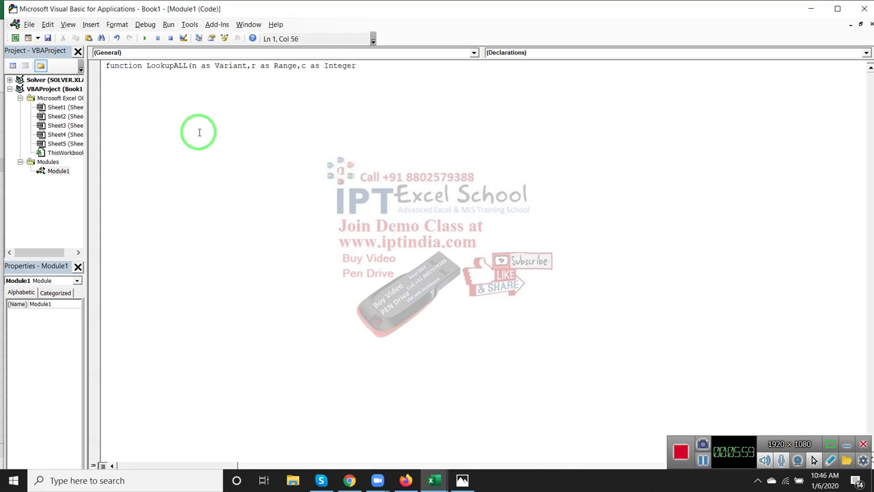
pyautogui.write(')')
pyautogui.press('Return')
pyautogui.press('Return')
pyautogui.press('Return')
pyautogui.press('Return')
pyautogui.press('Return')
pyautogui.press('Return')
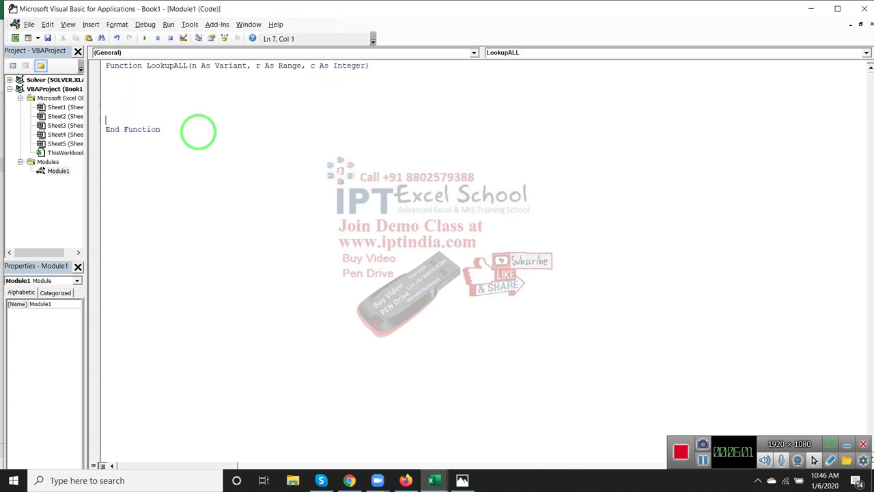
# - Add Dim k As Range, Dim p As String and For Each k In r to the body
pyautogui.press('Up')
pyautogui.press('Up')
pyautogui.press('Up')
pyautogui.press('Up')
pyautogui.write('dim k as ra')
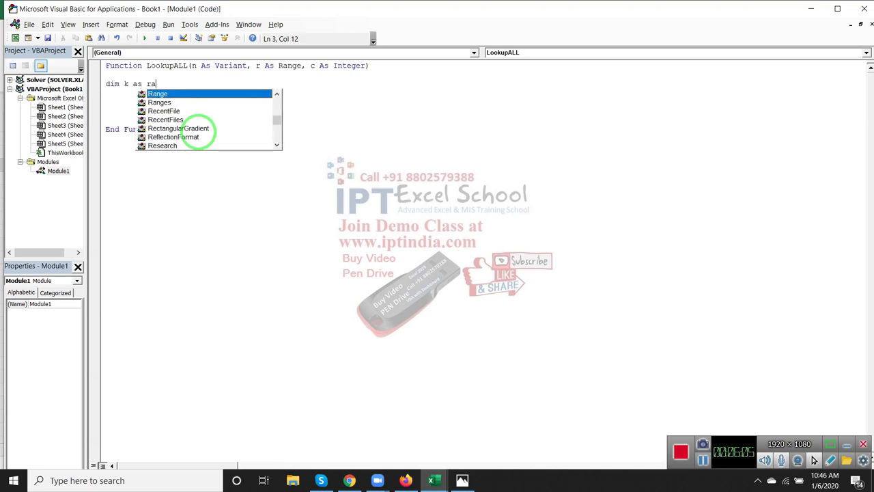
pyautogui.press('Tab')
pyautogui.press('Return')
pyautogui.write('dim ')
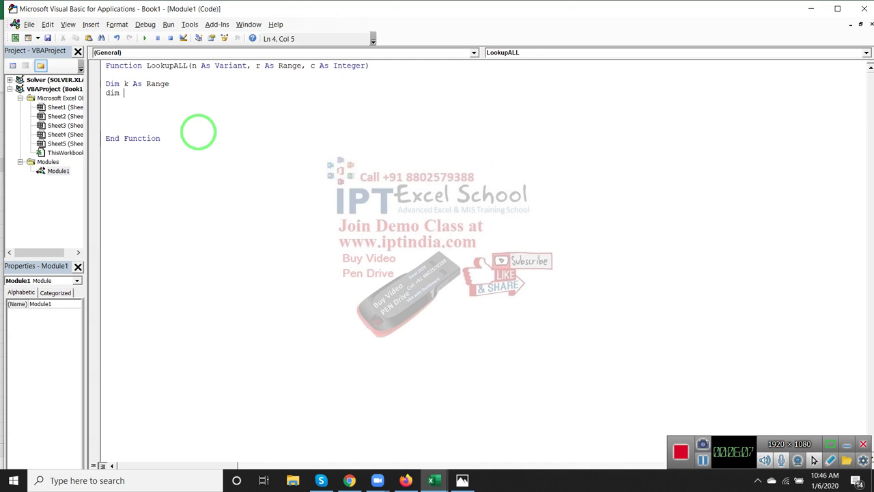
pyautogui.write('p as str')
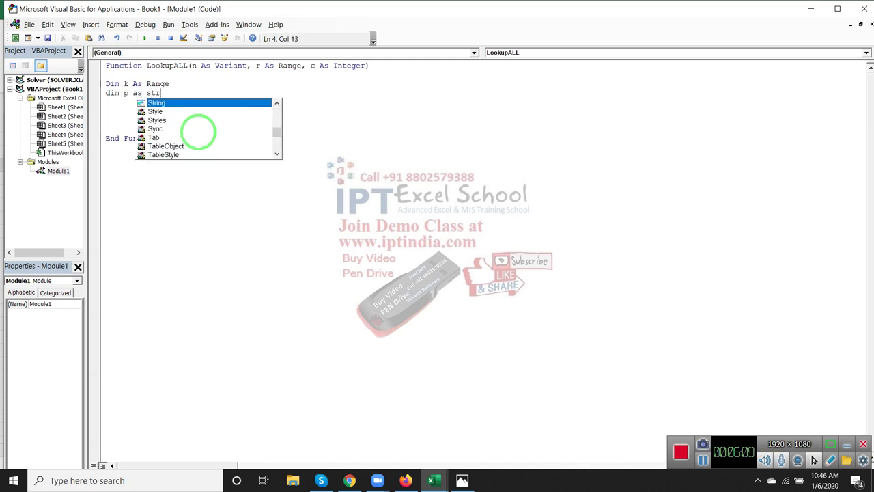
pyautogui.press('Return')
pyautogui.press('Return')
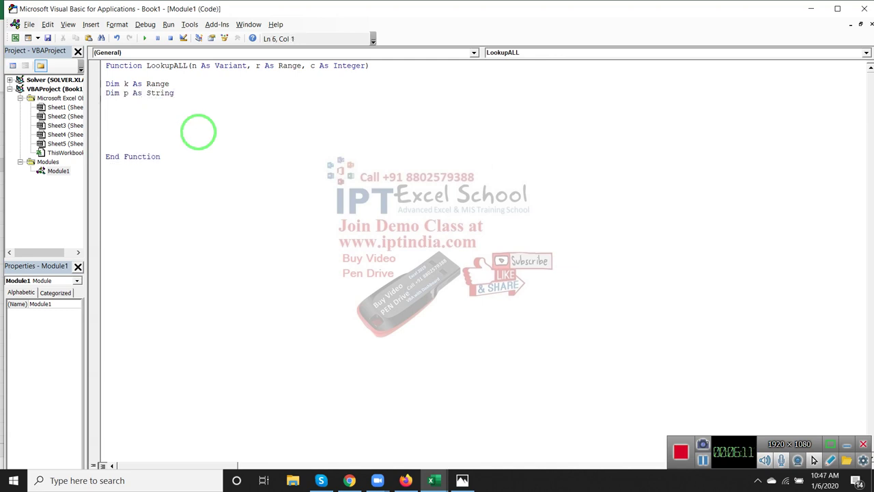
pyautogui.write('for each k in r')
pyautogui.press('Return')
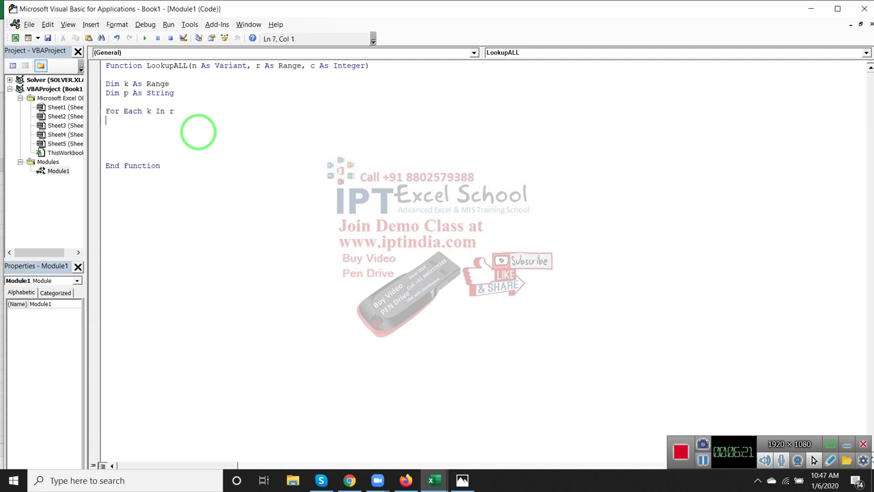
# - Add If k.Value = n Then p = p & "," & k.Offset(0, c).Value, fixing the compile error
pyautogui.write('if k.va')
pyautogui.press('Tab')
pyautogui.write('=n then')
pyautogui.press('Return')
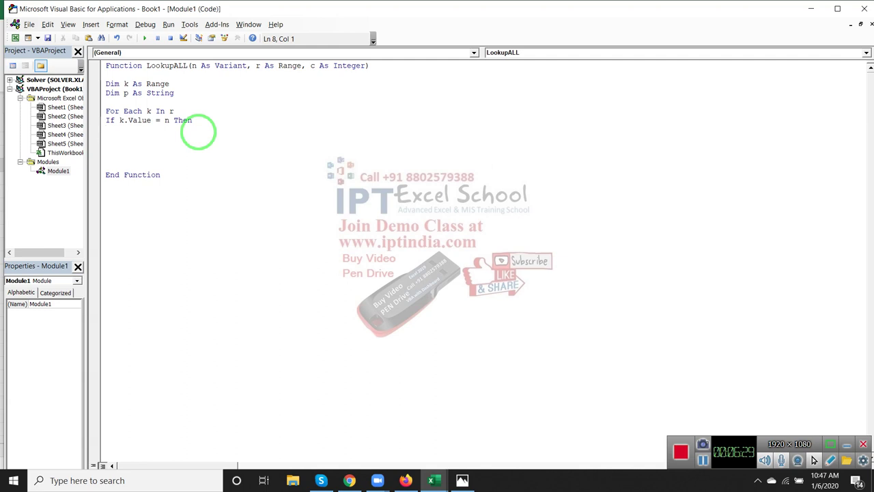
pyautogui.write('p=p&","k.')
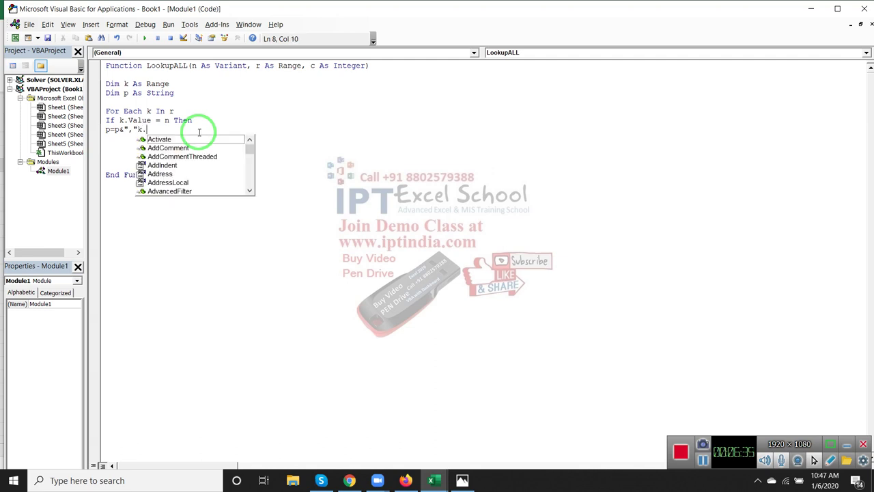
pyautogui.write('O')
pyautogui.press('Tab')
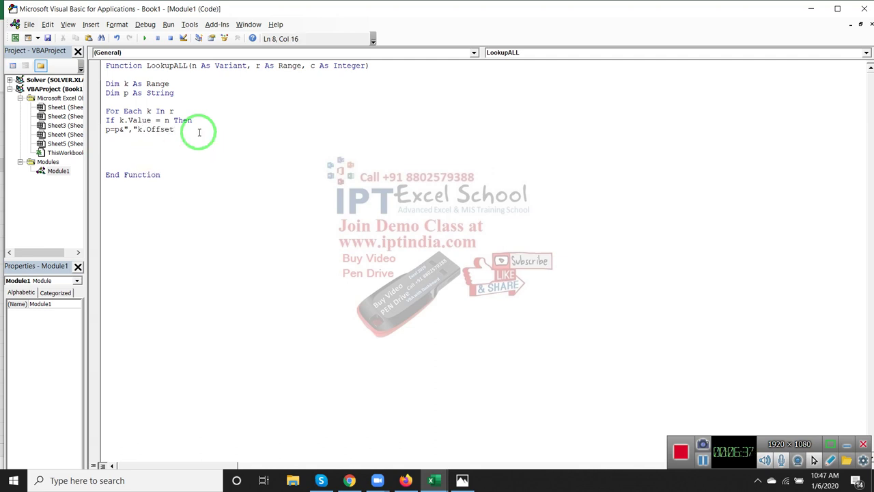
pyautogui.write('(0')
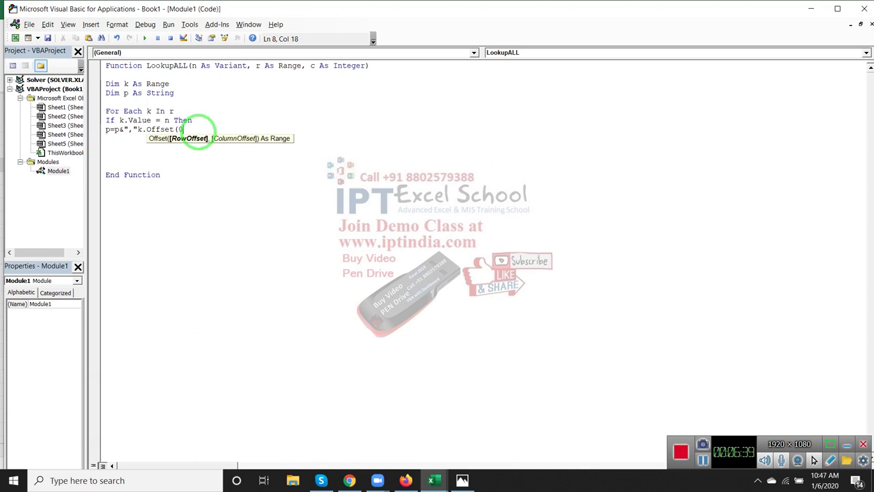
pyautogui.write(',c).Value')
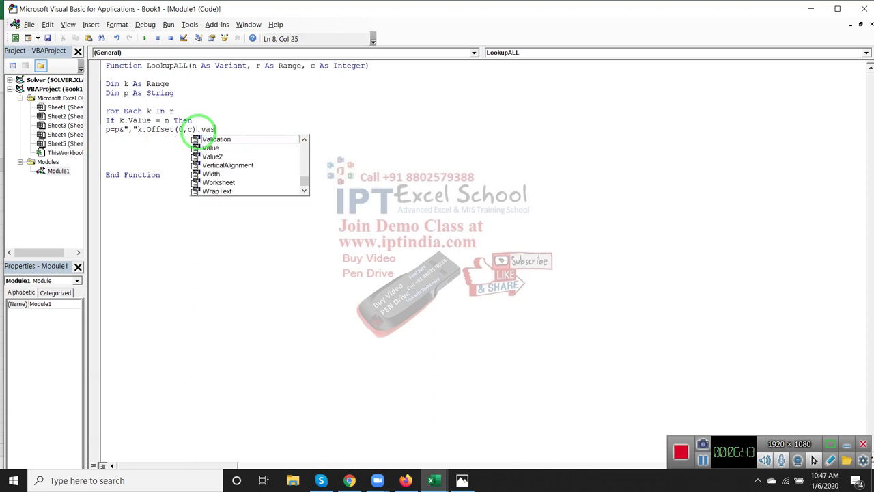
pyautogui.press('Return')
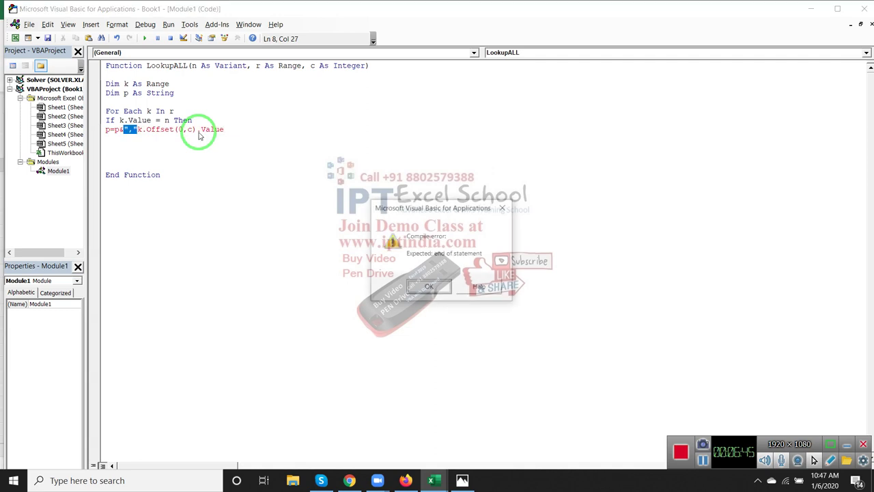
pyautogui.press('Return')
pyautogui.press('Left')
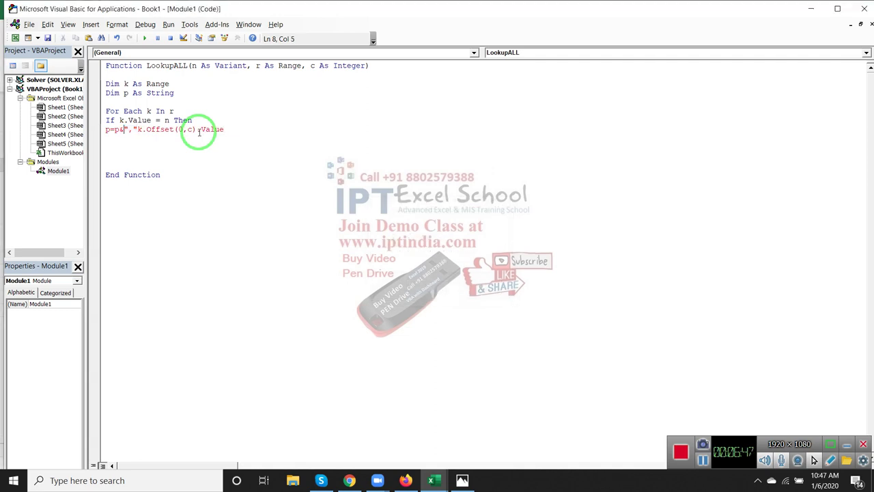
pyautogui.press('Left')
pyautogui.press('Right')
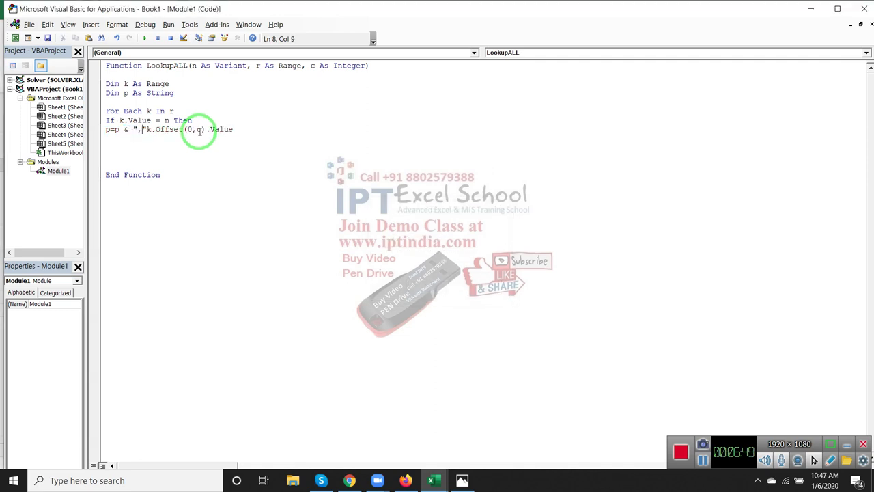
pyautogui.press('Right')
pyautogui.press('Right')
pyautogui.press('Right')
pyautogui.write('&')
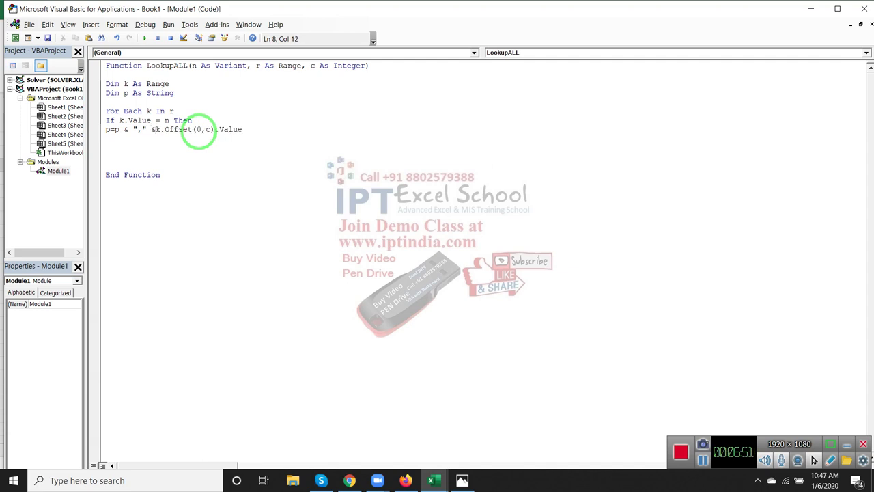
pyautogui.press('Return')
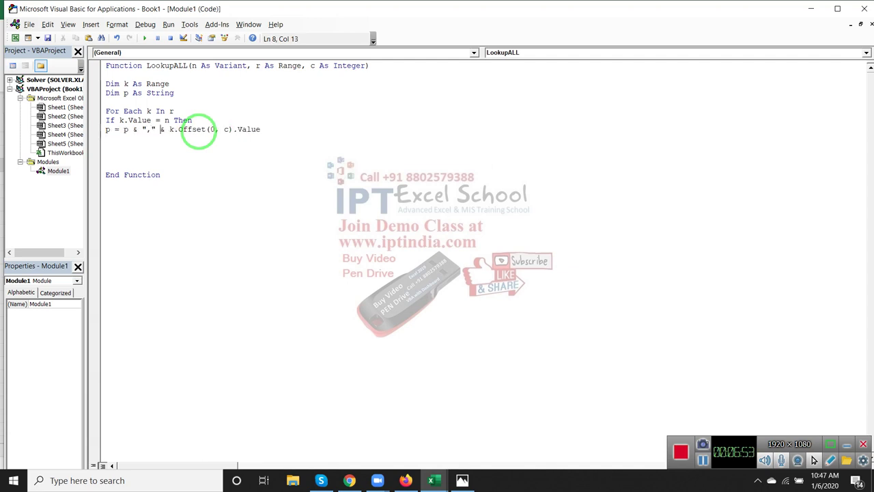
# - Close the If block and loop with End If and Next k
pyautogui.press('Left')
pyautogui.press('Left')
pyautogui.press('Left')
pyautogui.press('Left')
pyautogui.press('Left')
pyautogui.write('end if')
pyautogui.press('Return')
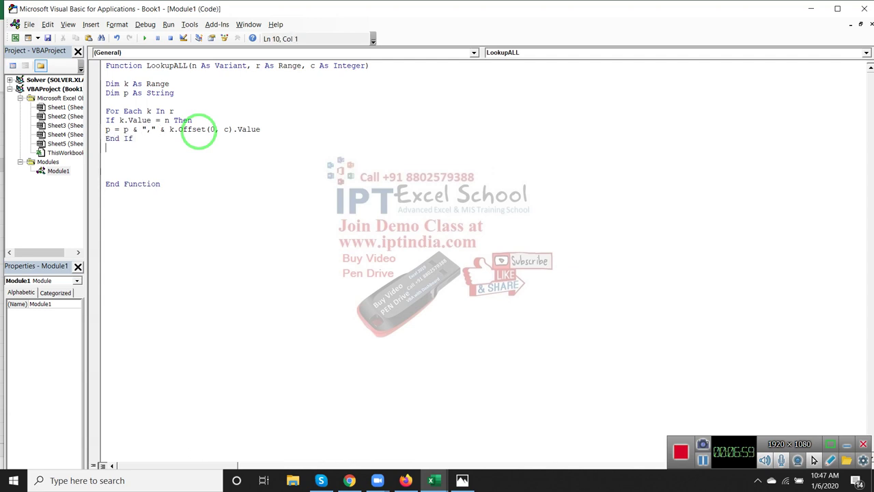
pyautogui.write('next k')
pyautogui.press('Return')
pyautogui.press('Up')
pyautogui.press('Up')
pyautogui.press('Up')
# - Return p with LookupAll = p before End Function, then switch back to the sheet
pyautogui.hotkey('shift', 'Right')
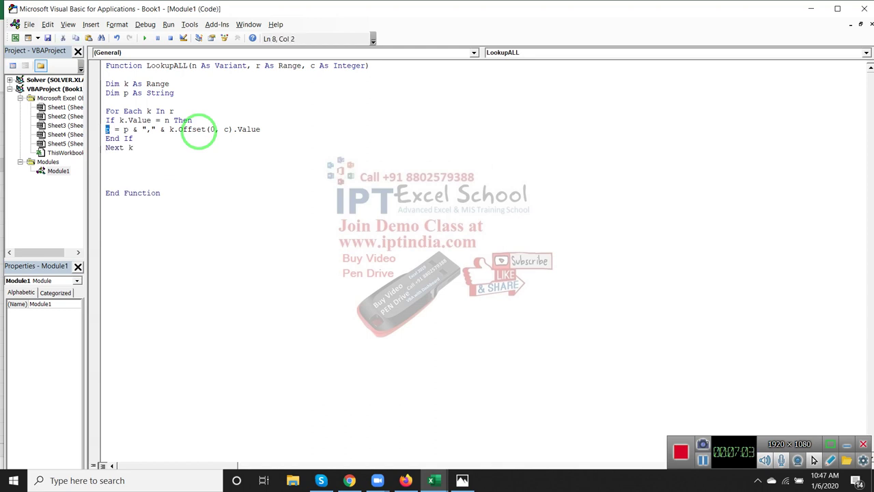
pyautogui.press('Down')
pyautogui.press('Down')
pyautogui.press('Down')
pyautogui.press('Down')
pyautogui.write('LookuupA')
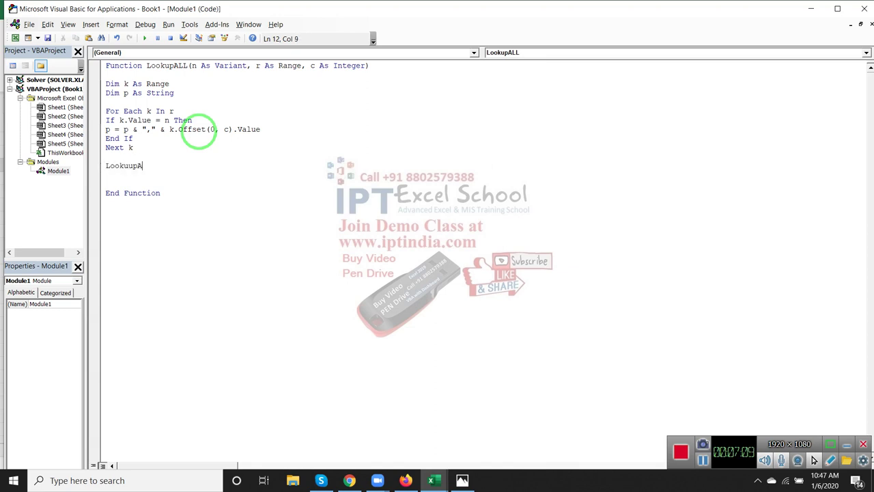
pyautogui.write('ll=p')
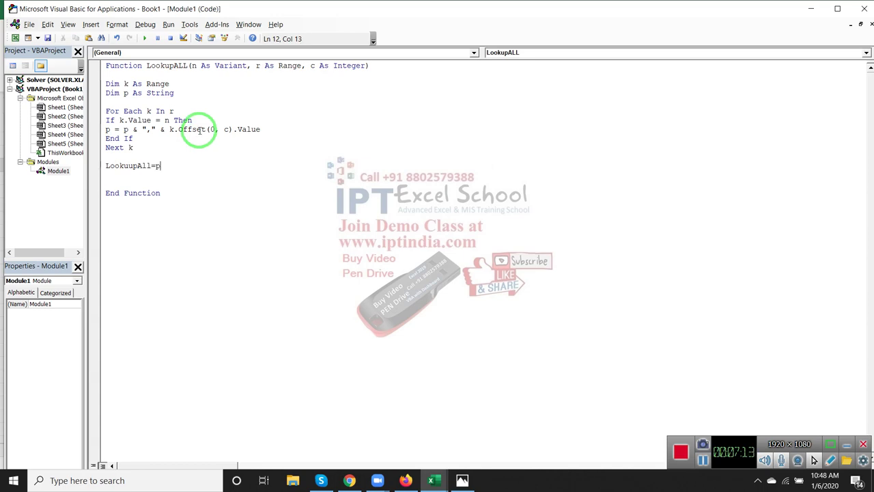
pyautogui.press('Return')
pyautogui.hotkey('alt', 'F11')
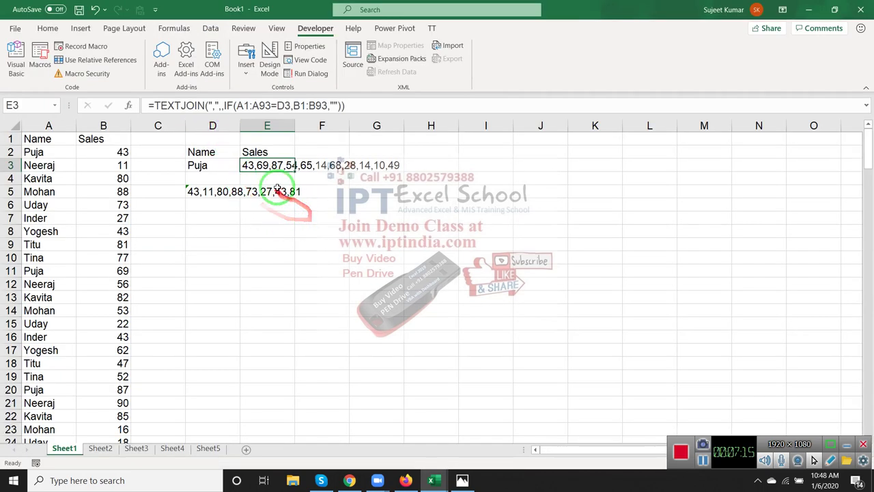
# - In E4, start a LookupALL formula using D3 (Puja's name) as the lookup value
pyautogui.click(269, 178)
pyautogui.write('=')
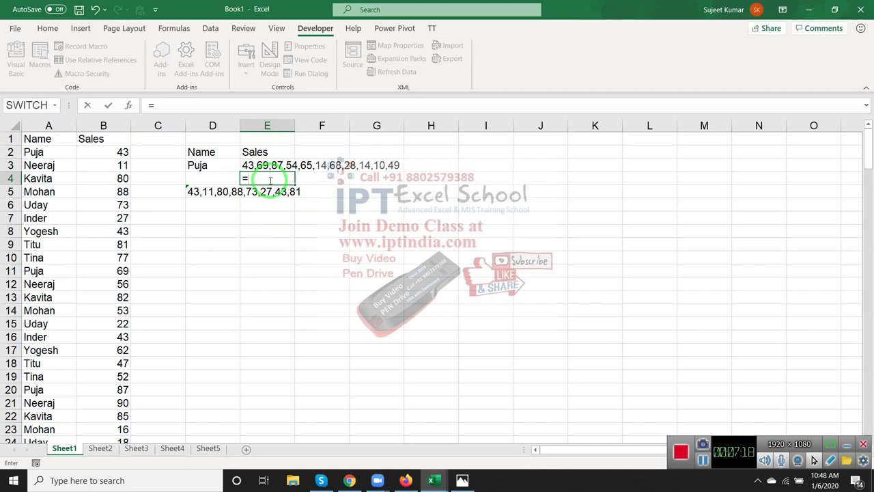
pyautogui.write('lo')
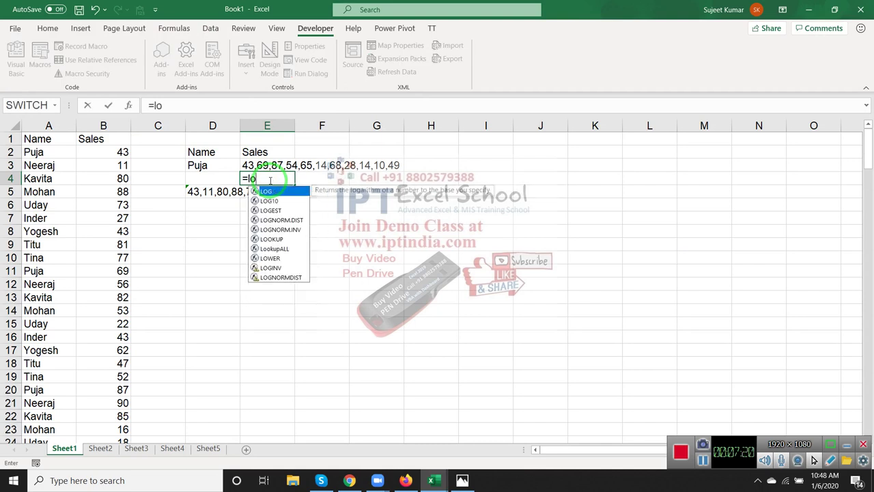
pyautogui.write('g')
pyautogui.press('BackSpace')
pyautogui.write('o')
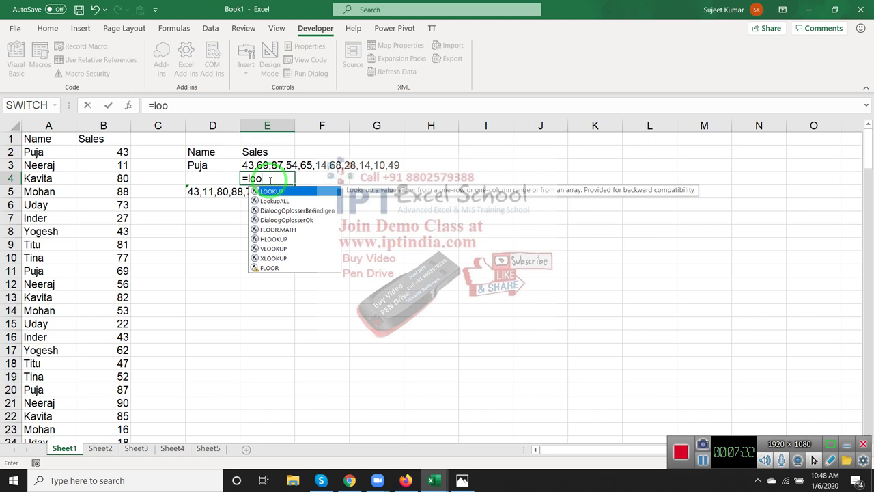
pyautogui.press('Down')
pyautogui.press('Tab')
pyautogui.press('Left')
pyautogui.press('Left')
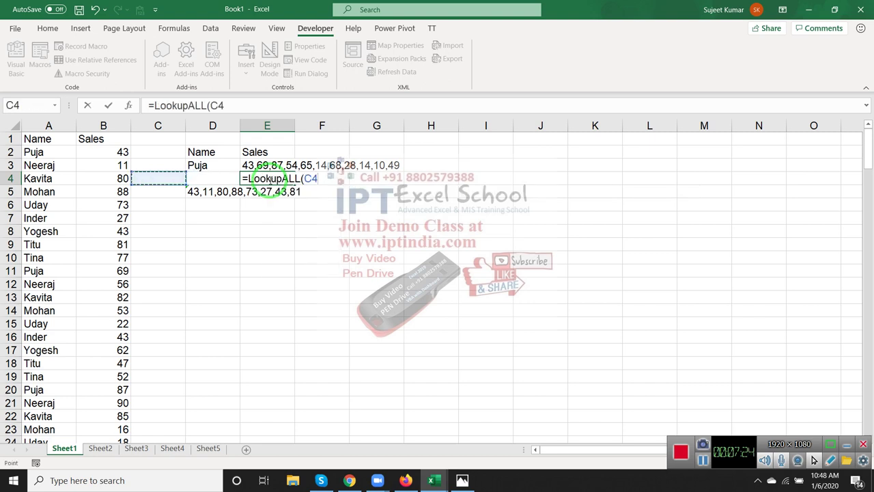
pyautogui.press('Up')
pyautogui.press('Right')
# - Complete the formula as =LookupALL(D3,A1:A93,1) and enter it
pyautogui.write(',')
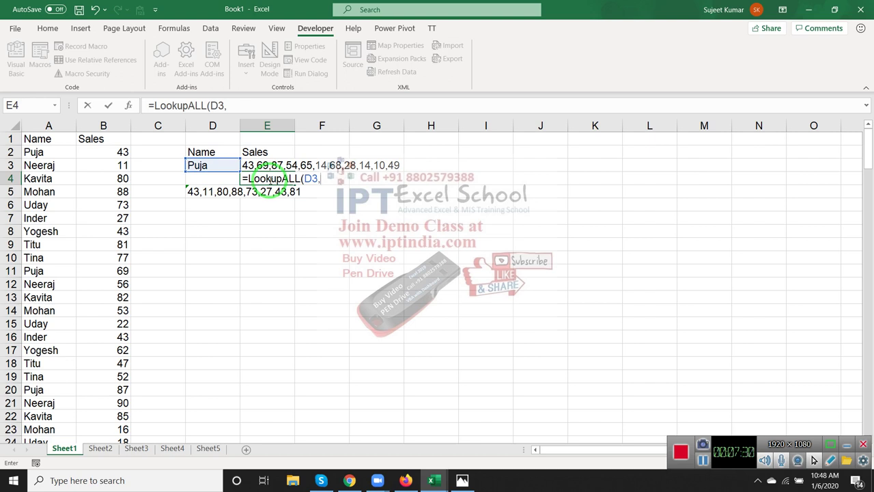
pyautogui.press('Left')
pyautogui.press('Left')
pyautogui.press('Left')
pyautogui.press('Left')
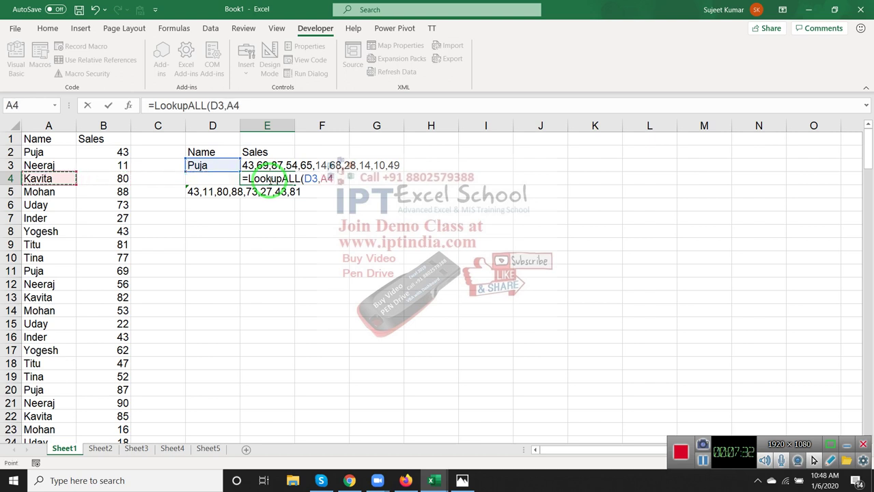
pyautogui.press('Up')
pyautogui.press('Up')
pyautogui.press('Up')
pyautogui.hotkey('ctrl', 'shift', 'Down')
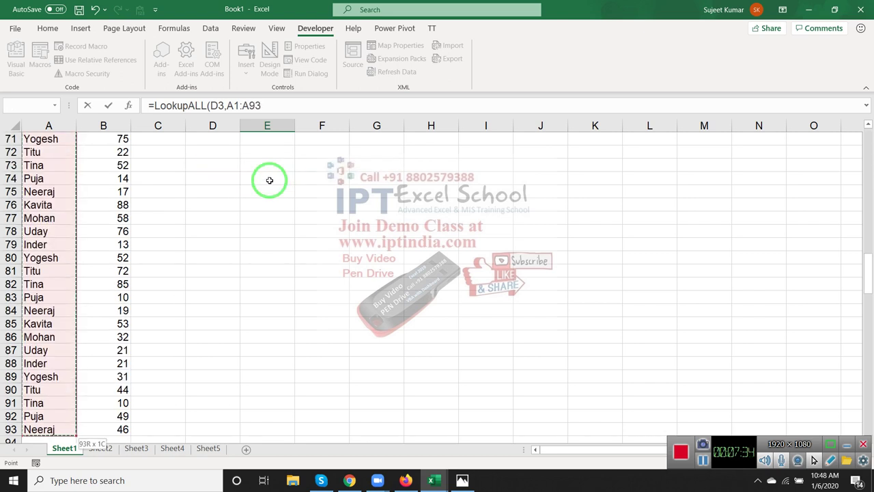
pyautogui.write(',')
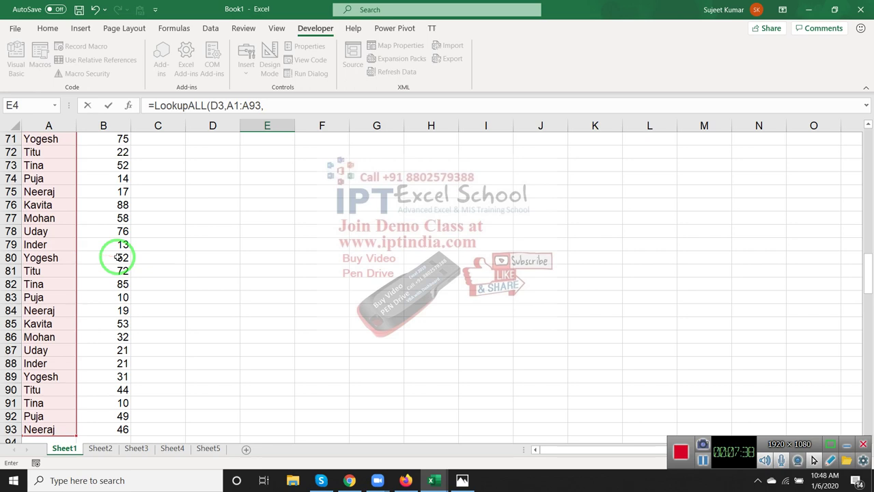
pyautogui.write('1)')
pyautogui.press('Return')
# - Recheck E4, which returns 0, and bring up the VBA editor with the LookupALL code
pyautogui.press('Up')
pyautogui.press('Up')
pyautogui.press('Up')
pyautogui.press('Up')
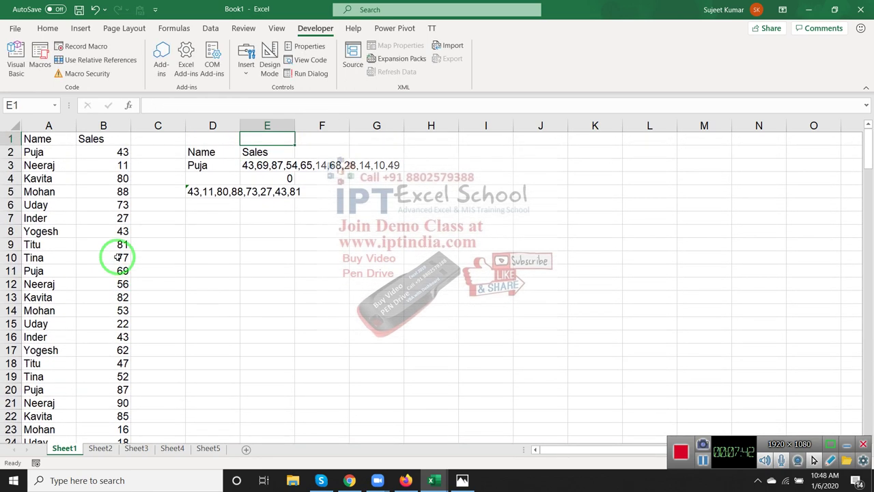
pyautogui.press('Down')
pyautogui.press('Down')
pyautogui.press('Down')
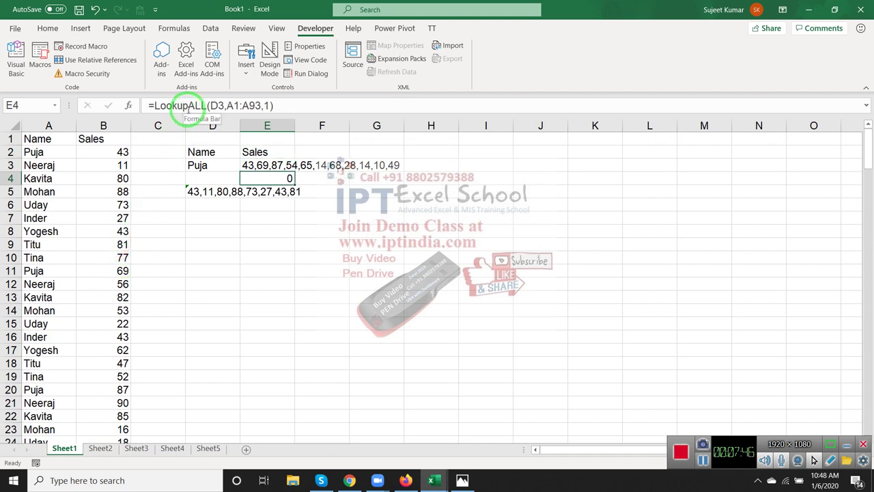
pyautogui.hotkey('alt', 'F11')
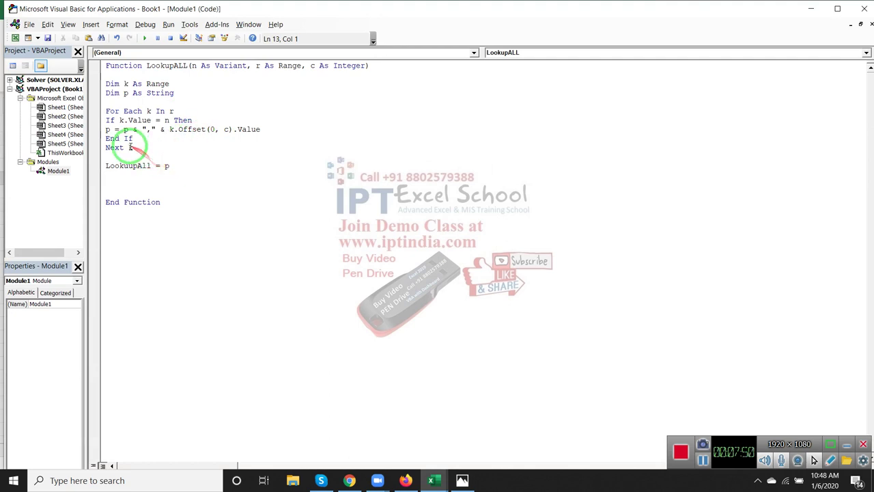
# - Fix the return line to 'LookupALL = p' and recalculate E4 so it lists Puja's sales
pyautogui.click(129, 166)
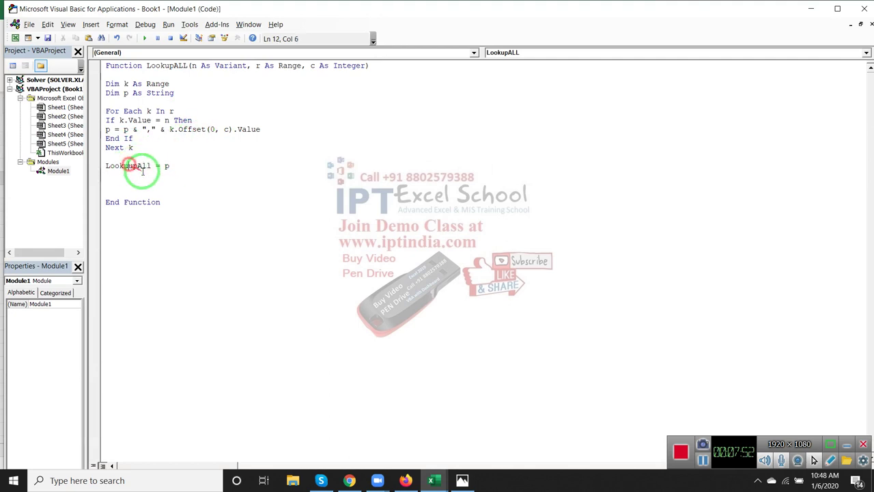
pyautogui.click(159, 191)
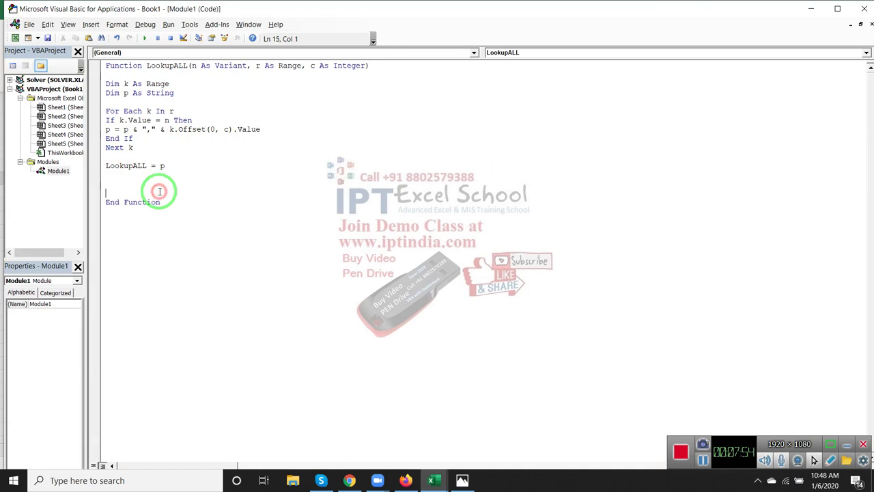
pyautogui.hotkey('alt', 'F11')
pyautogui.click(273, 177)
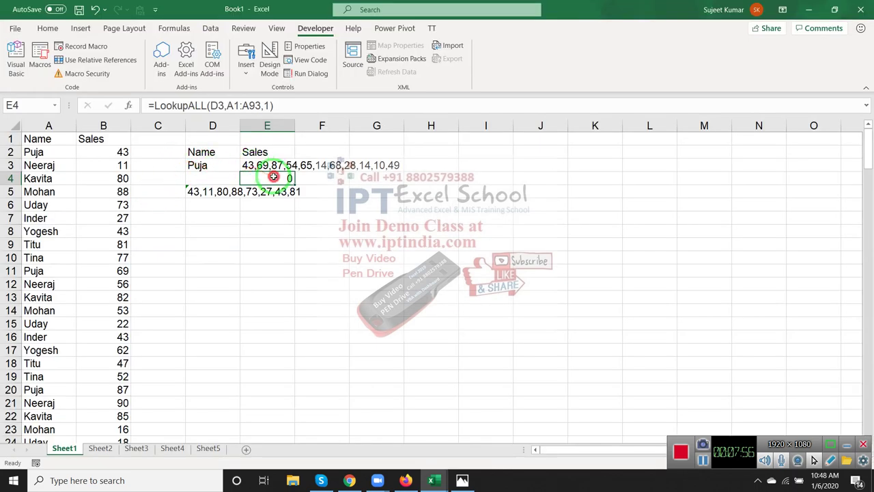
pyautogui.doubleClick(273, 177)
pyautogui.press('Return')
pyautogui.press('Return')
pyautogui.press('Return')
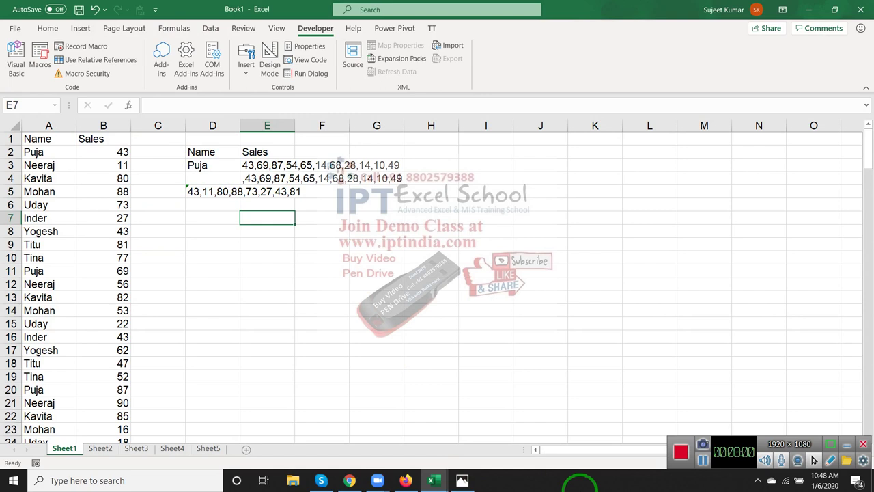
pyautogui.press('Up')
pyautogui.press('Up')
pyautogui.press('Up')
pyautogui.press('Up')
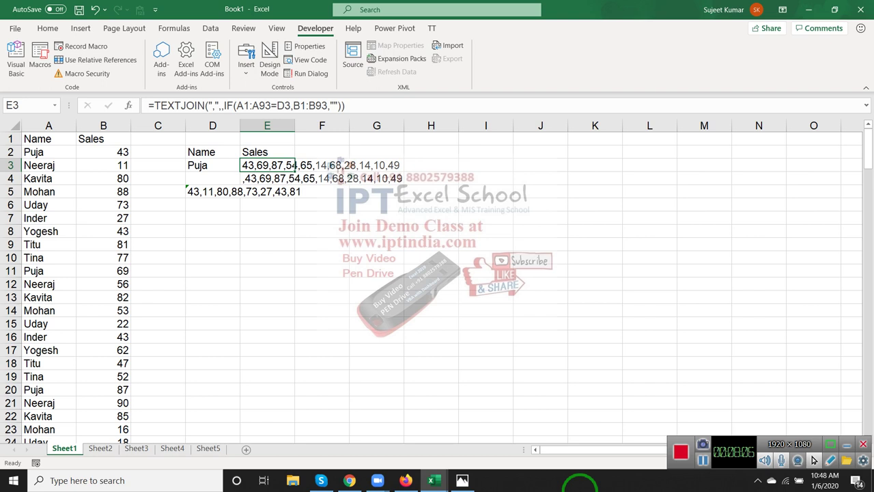
# - Compare E4's LookupALL formula with E3's TEXTJOIN, then minimise to the desktop
pyautogui.press('Down')
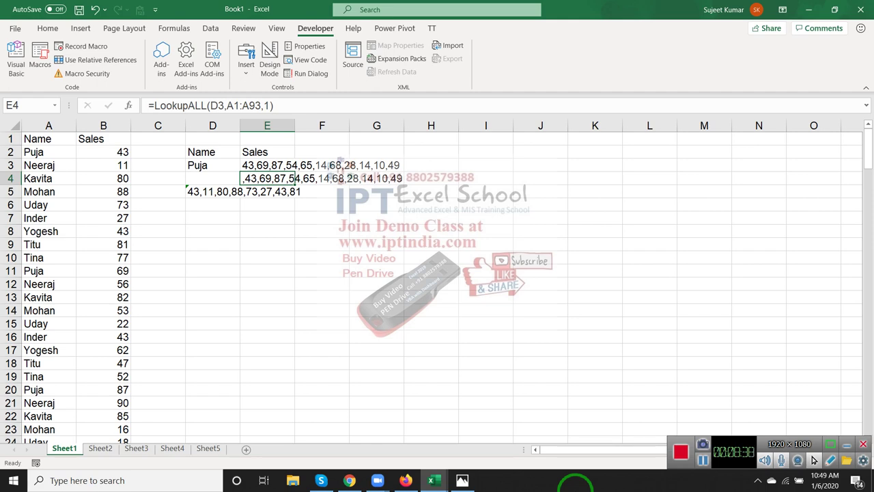
pyautogui.press('super+d')
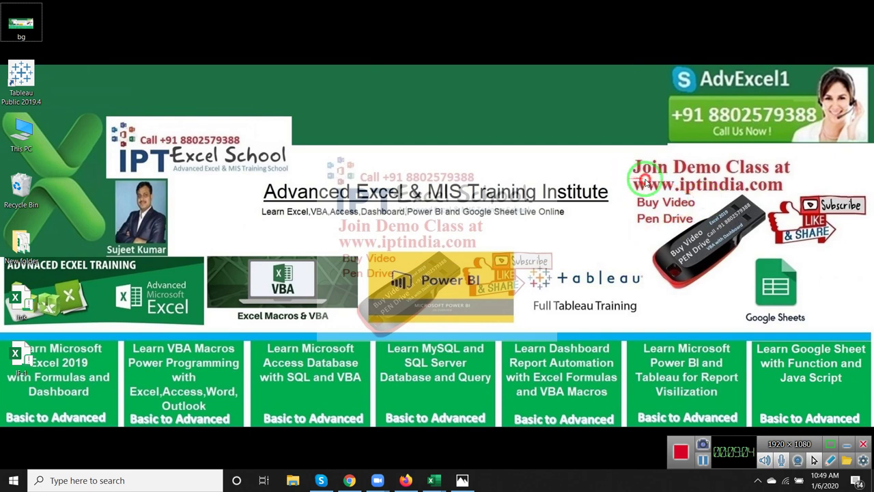
pyautogui.moveTo(645, 181); pyautogui.dragTo(758, 196)
pyautogui.moveTo(623, 157); pyautogui.dragTo(815, 192)
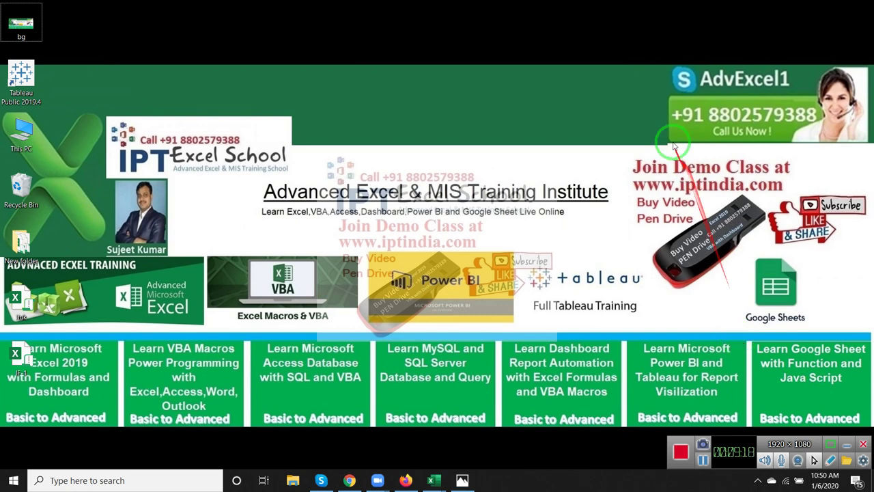
pyautogui.moveTo(670, 81); pyautogui.dragTo(839, 130)
pyautogui.moveTo(663, 69); pyautogui.dragTo(797, 96)
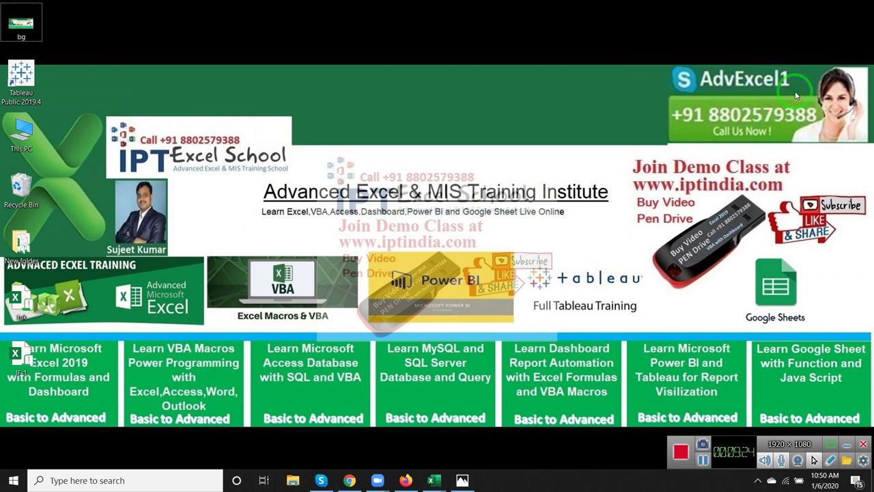